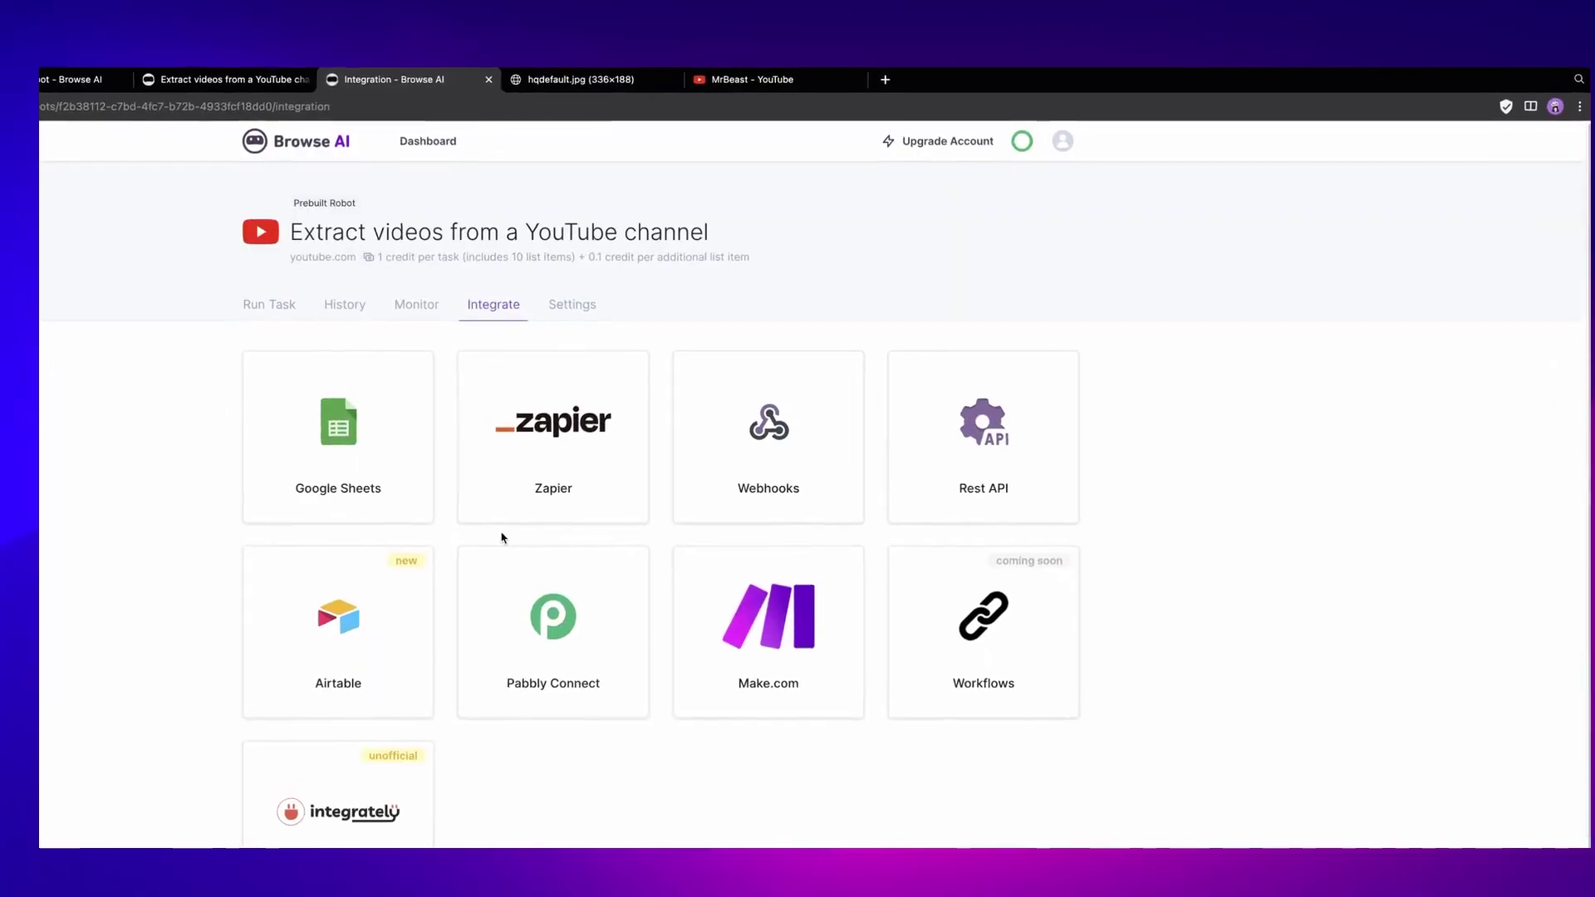
# - Enable syncing the YouTube channel video robot's data to a Google Sheet
pyautogui.scroll(-5, 568, 726)
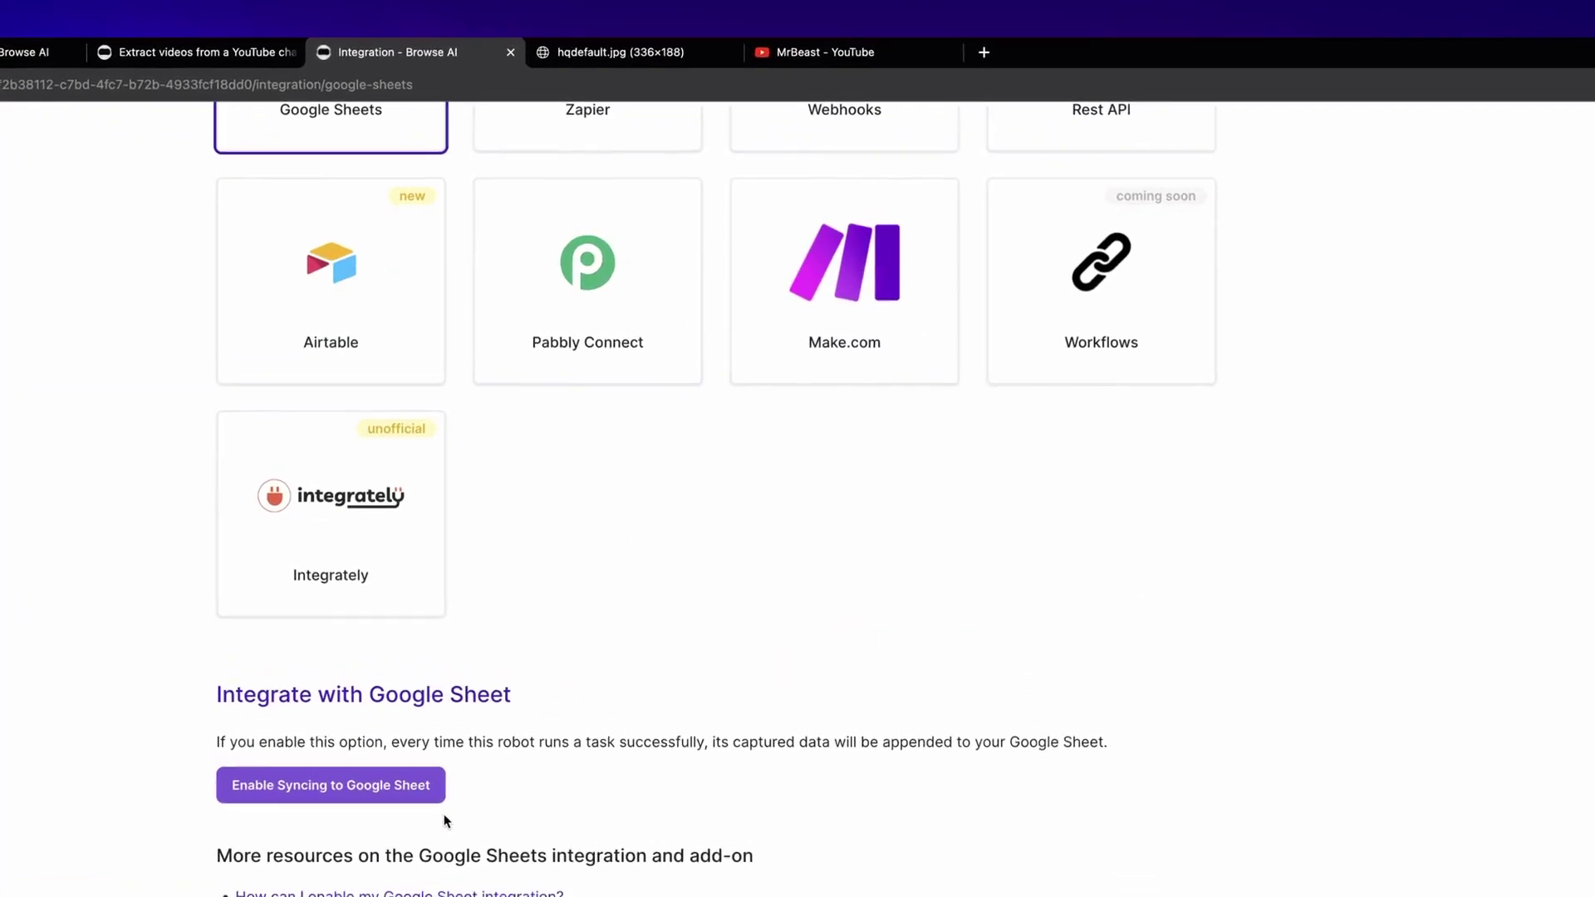
pyautogui.click(428, 769)
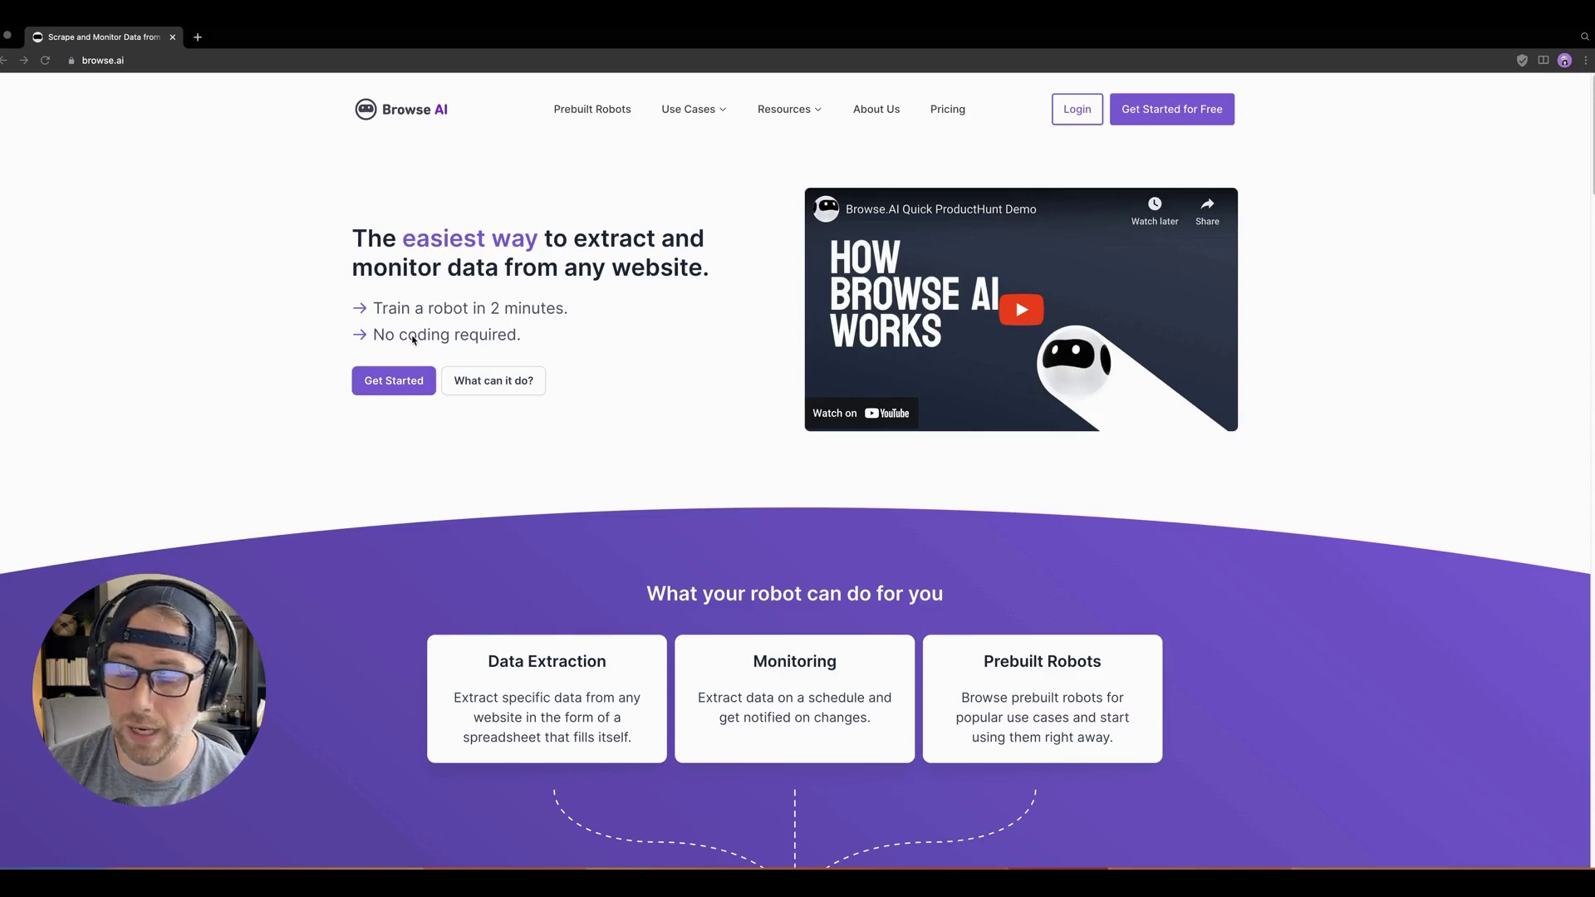
# - Log in to Browse AI using Continue with Google and the chosen Google account
pyautogui.click(1077, 110)
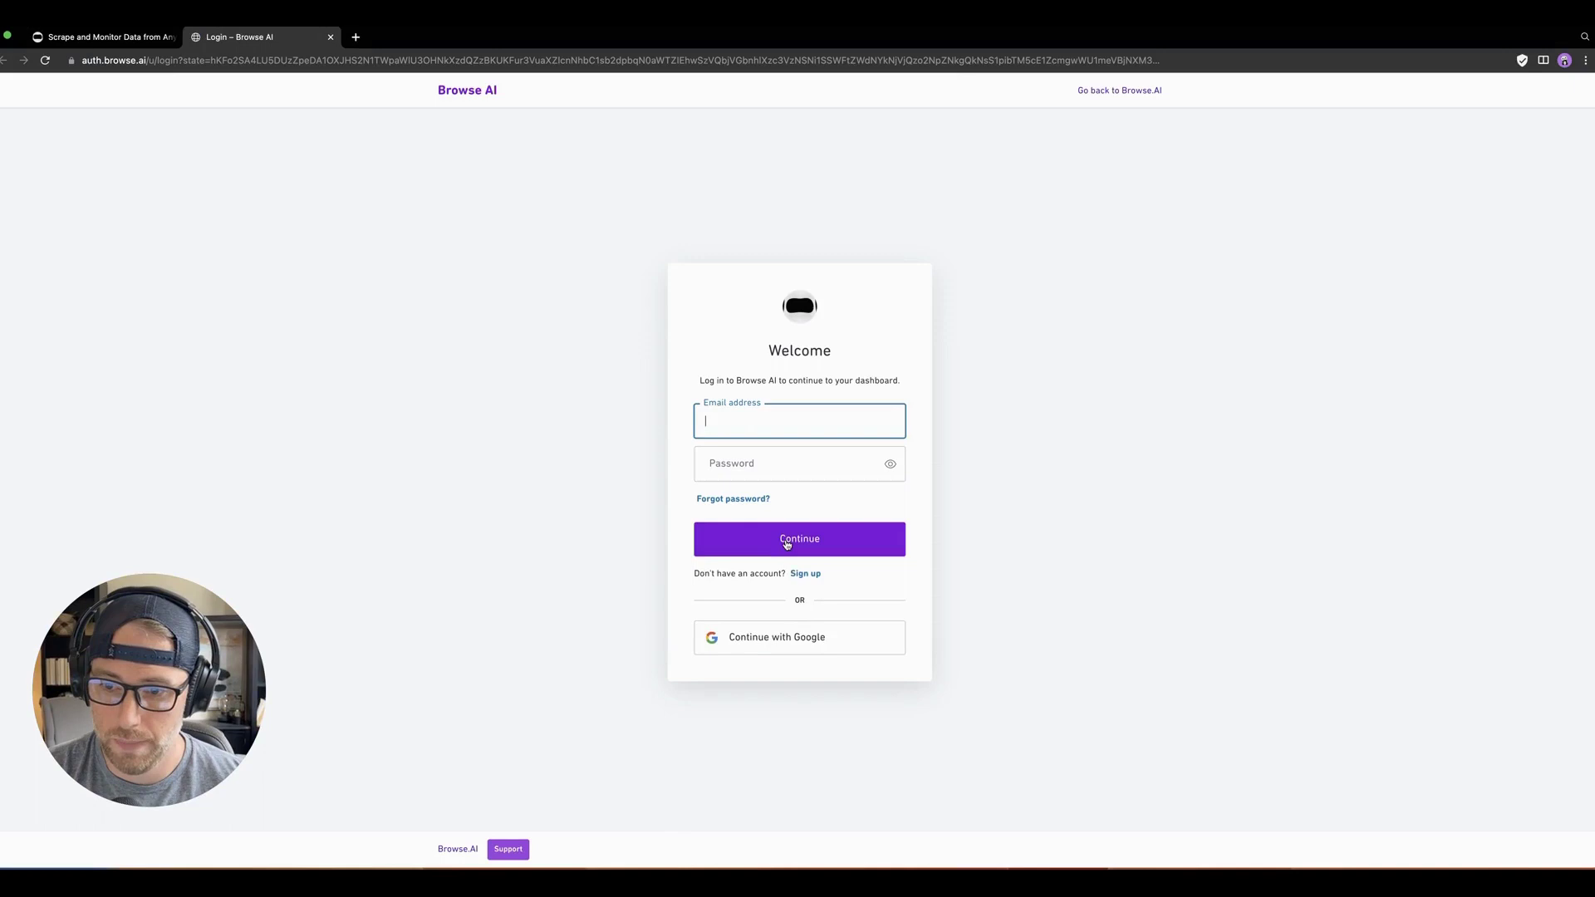
pyautogui.click(792, 642)
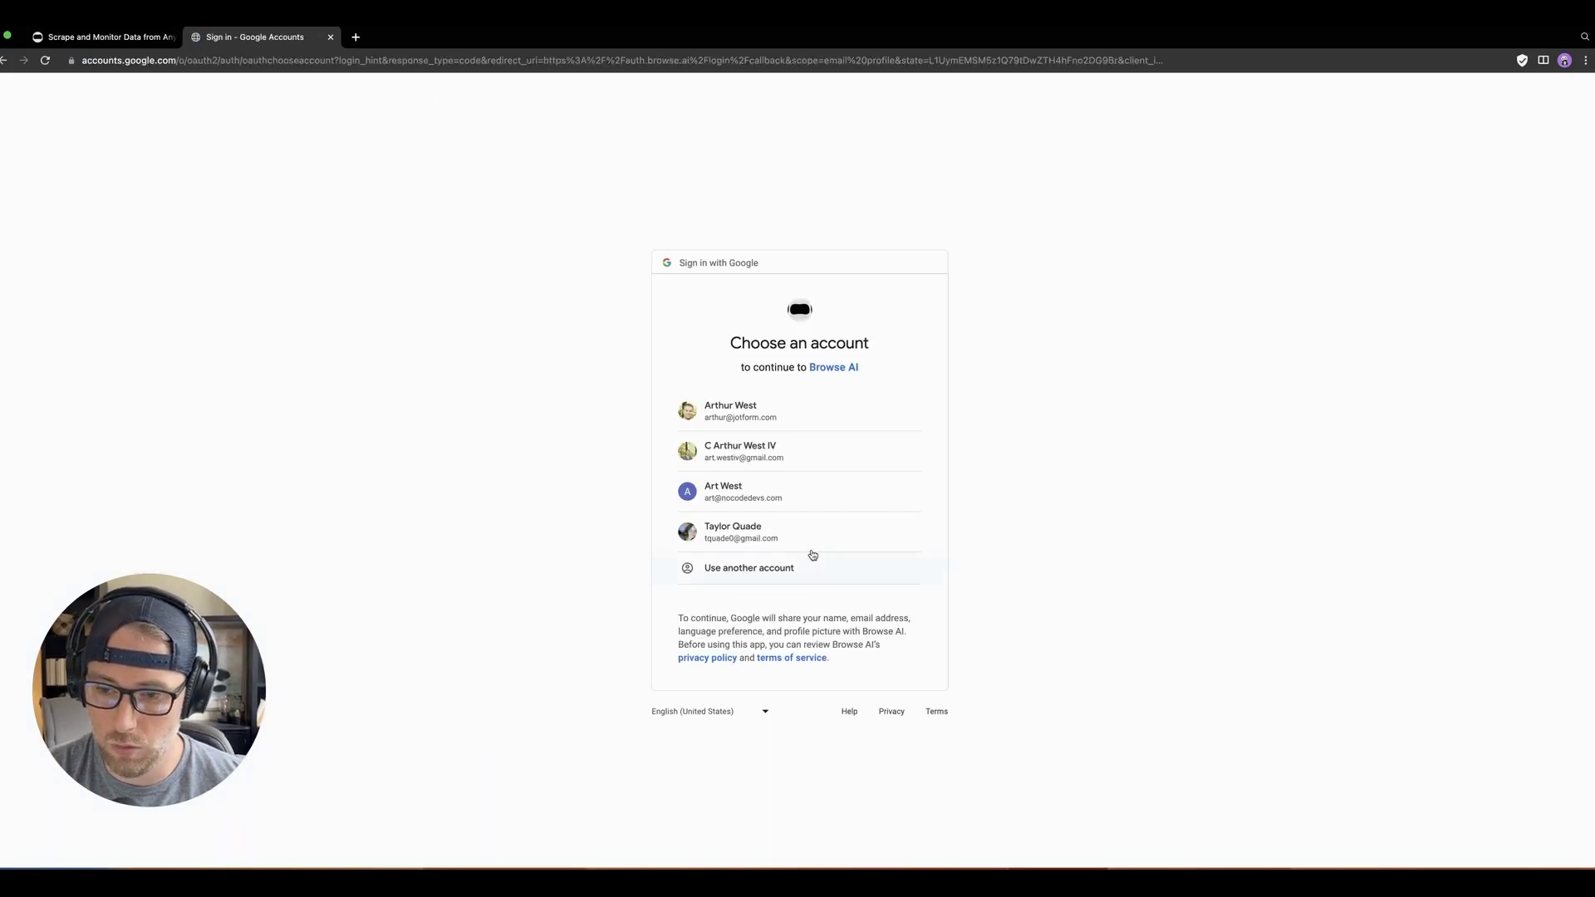
pyautogui.click(753, 497)
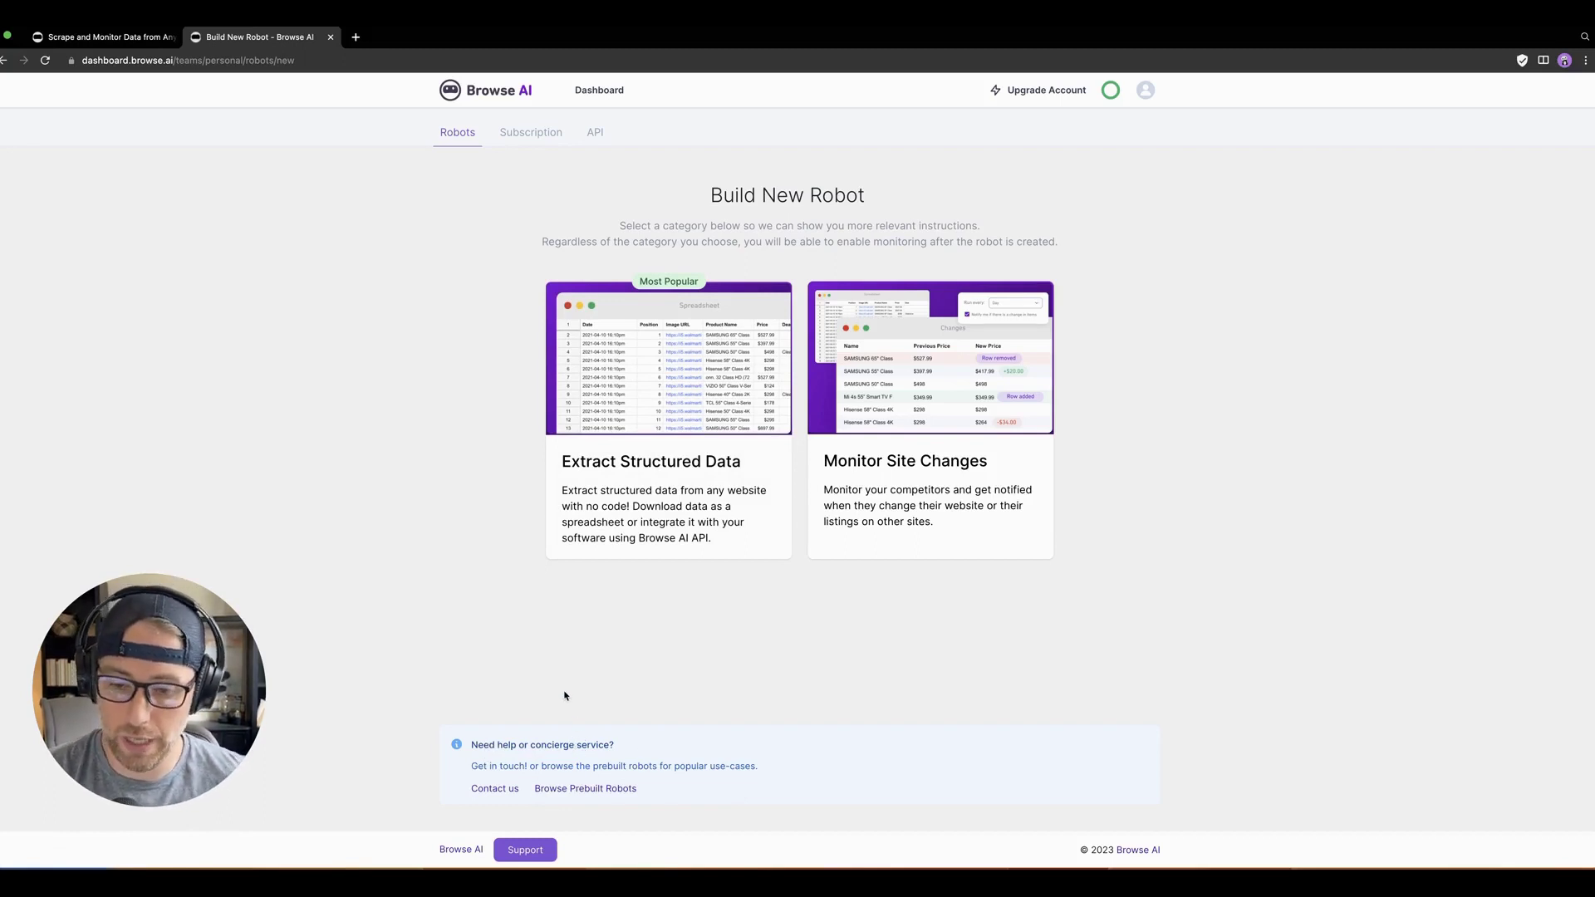
# - Open the Prebuilt Robots catalogue and scroll through its list of supported sites
pyautogui.click(596, 796)
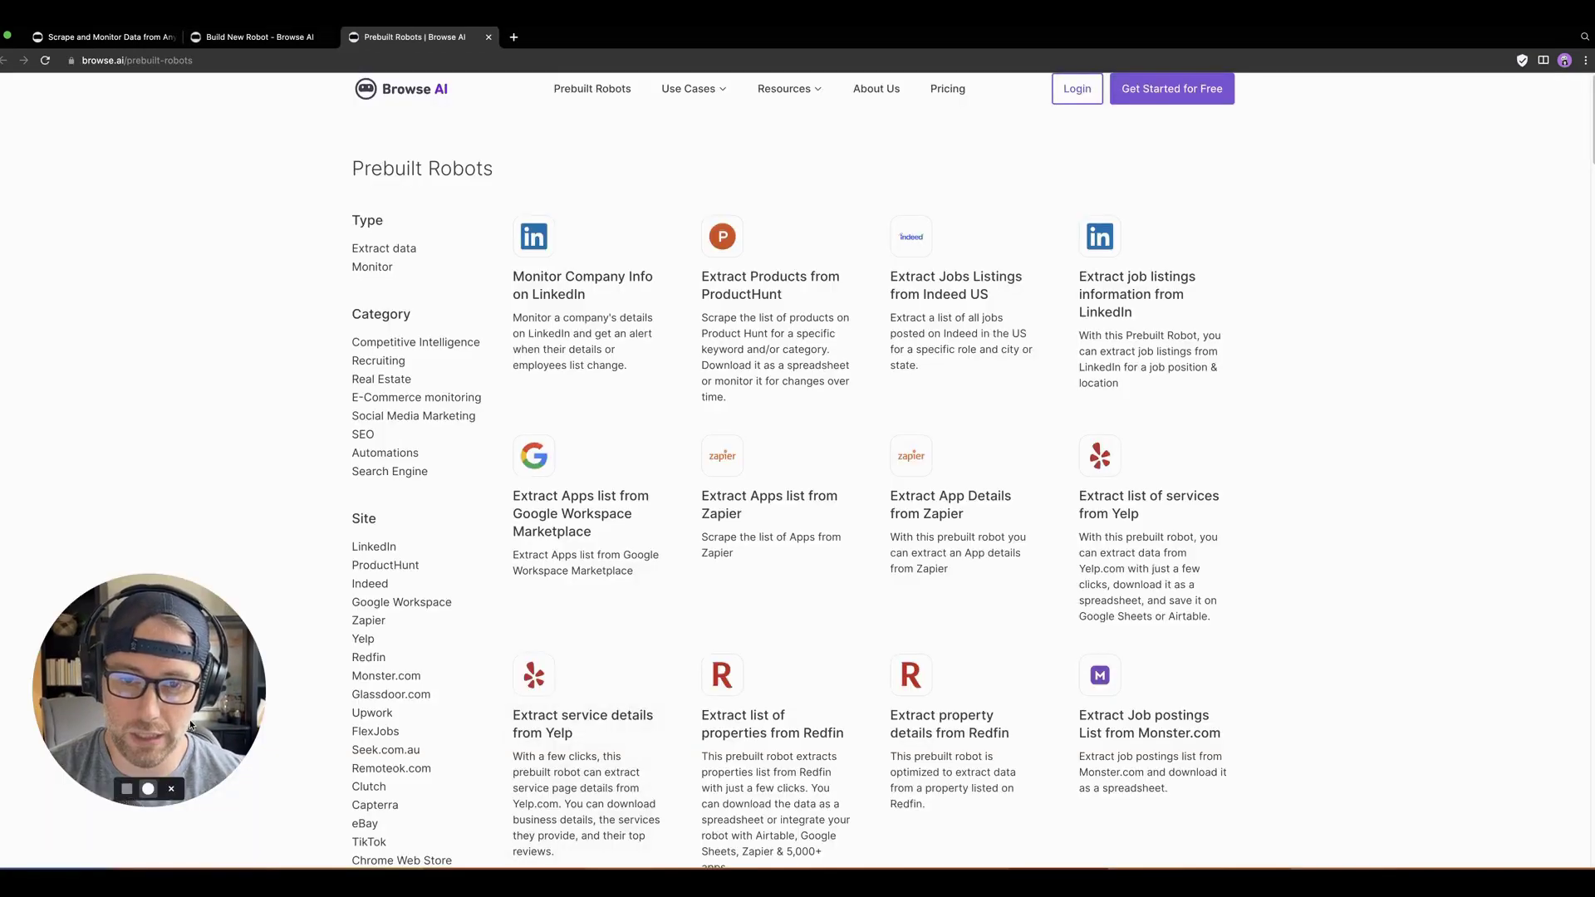
pyautogui.moveTo(162, 686); pyautogui.dragTo(190, 430)
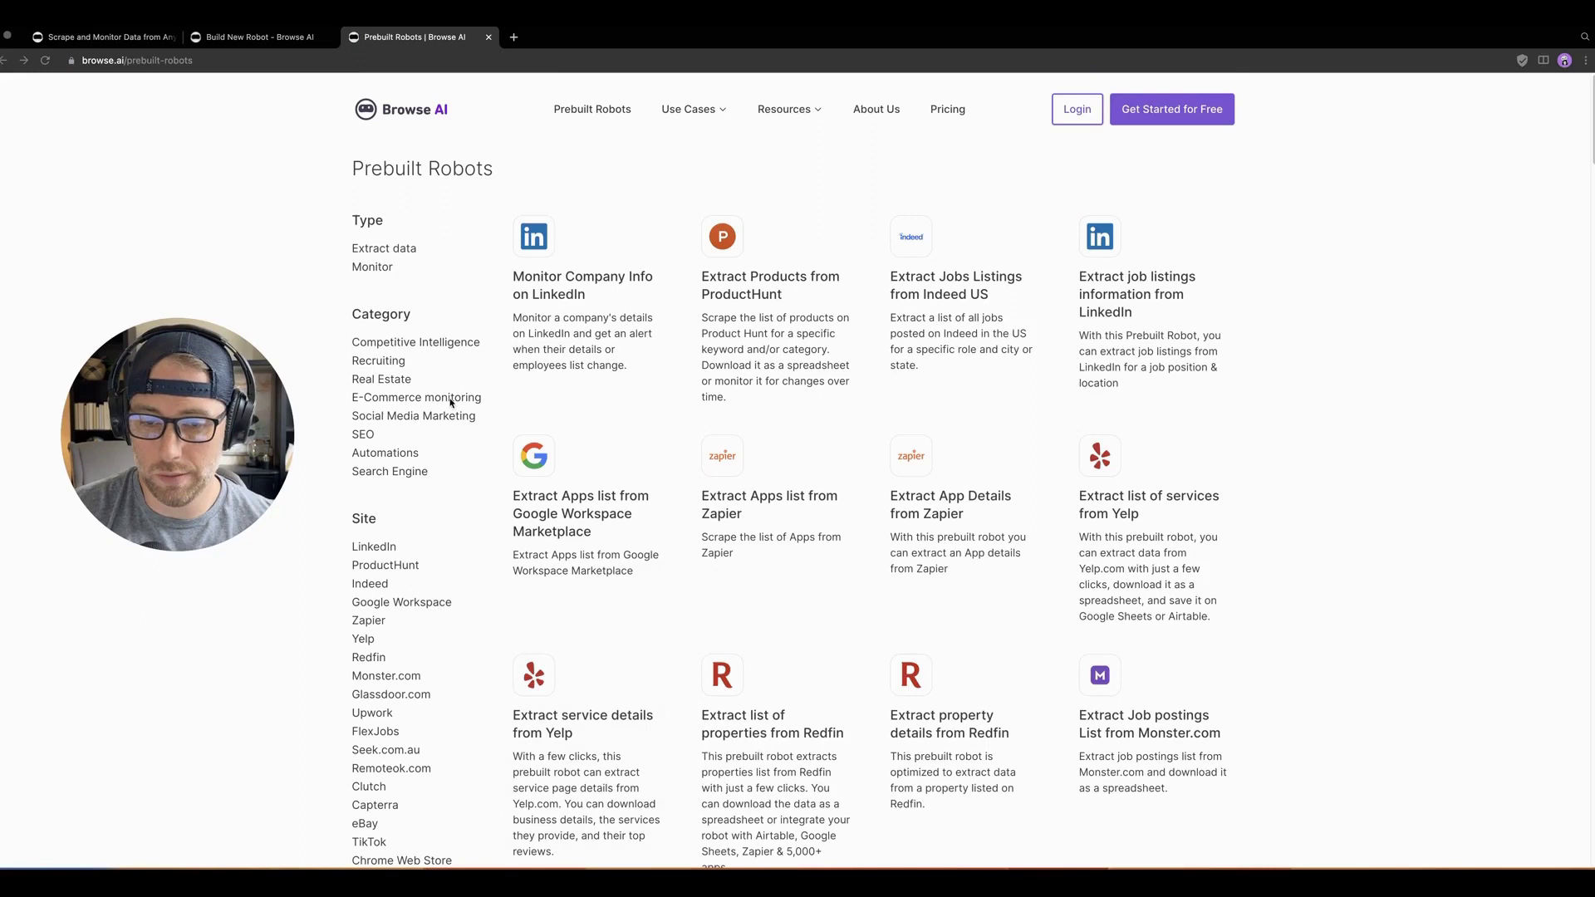
pyautogui.scroll(-3, 404, 529)
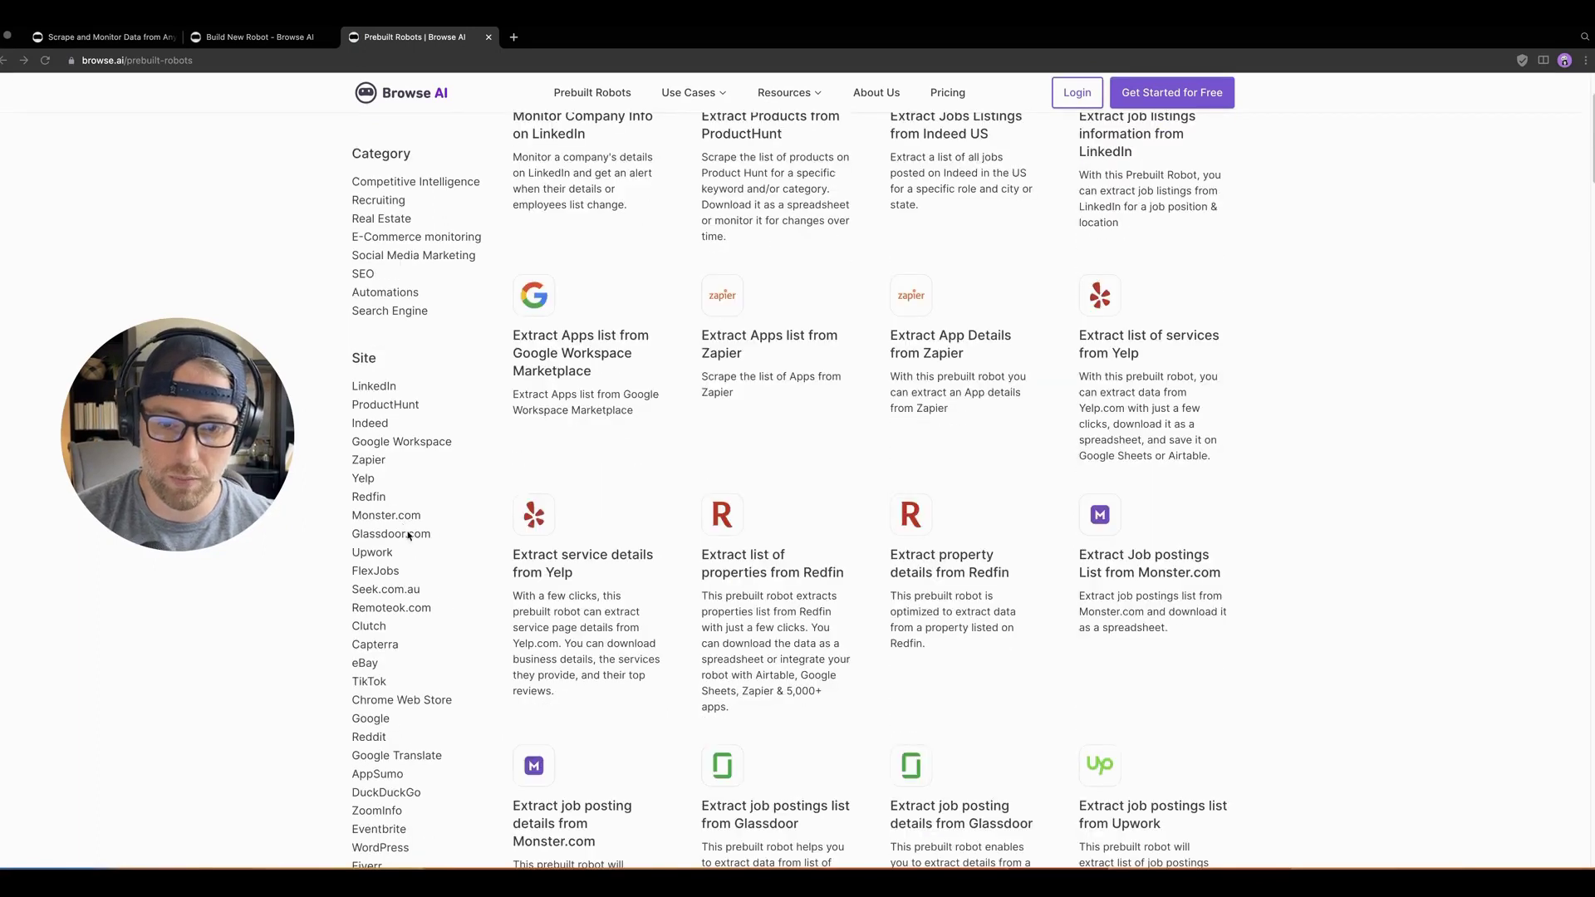
pyautogui.scroll(-2, 410, 439)
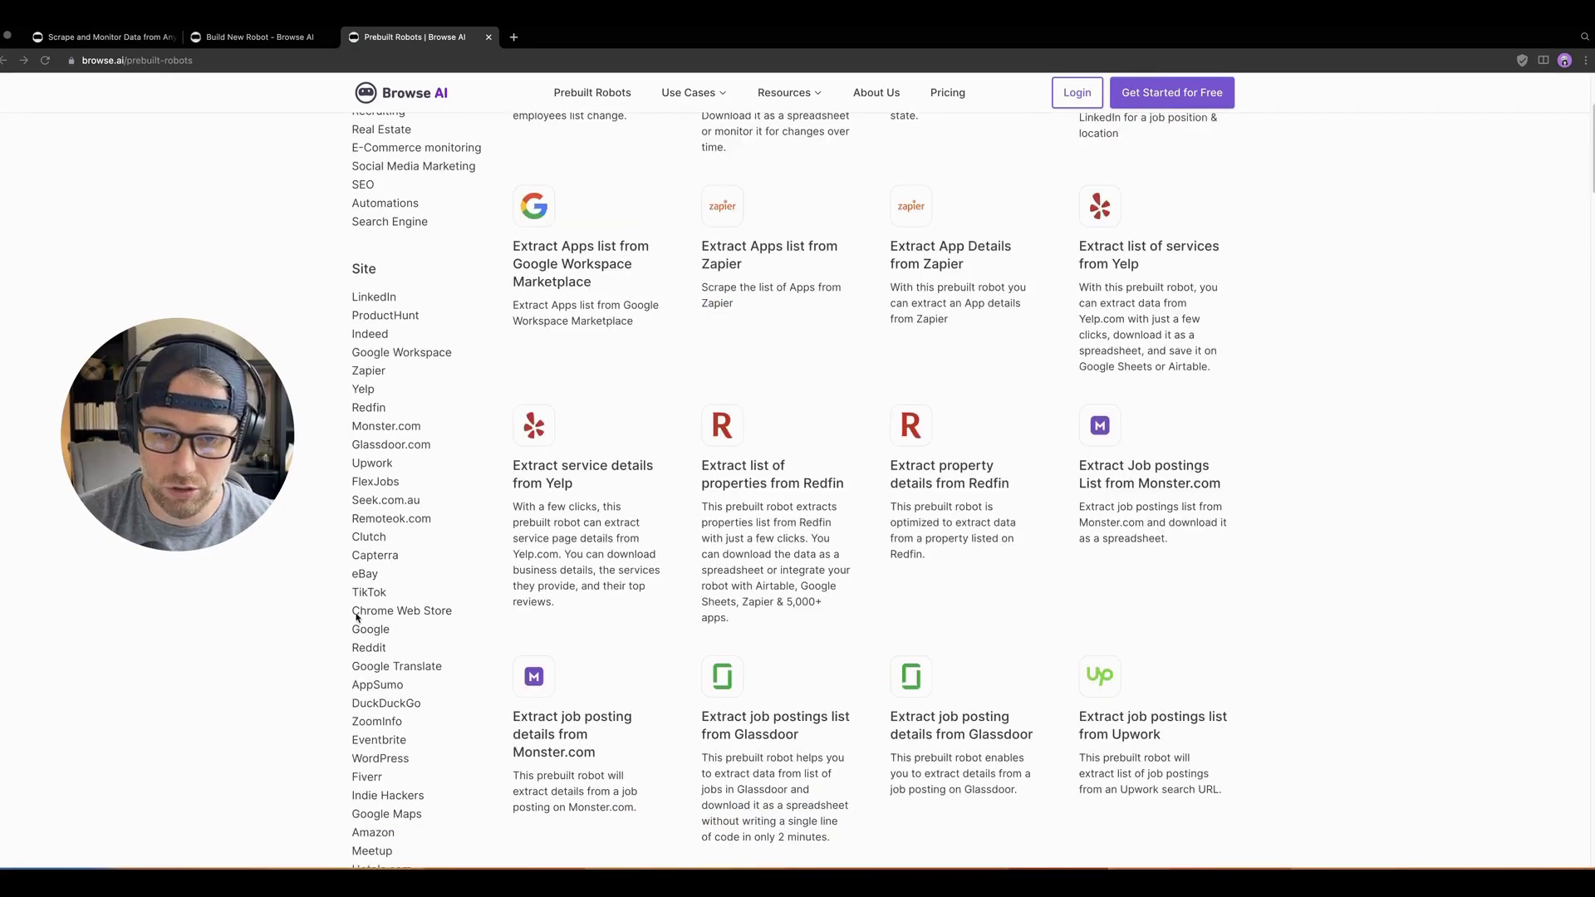
pyautogui.scroll(-3, 418, 688)
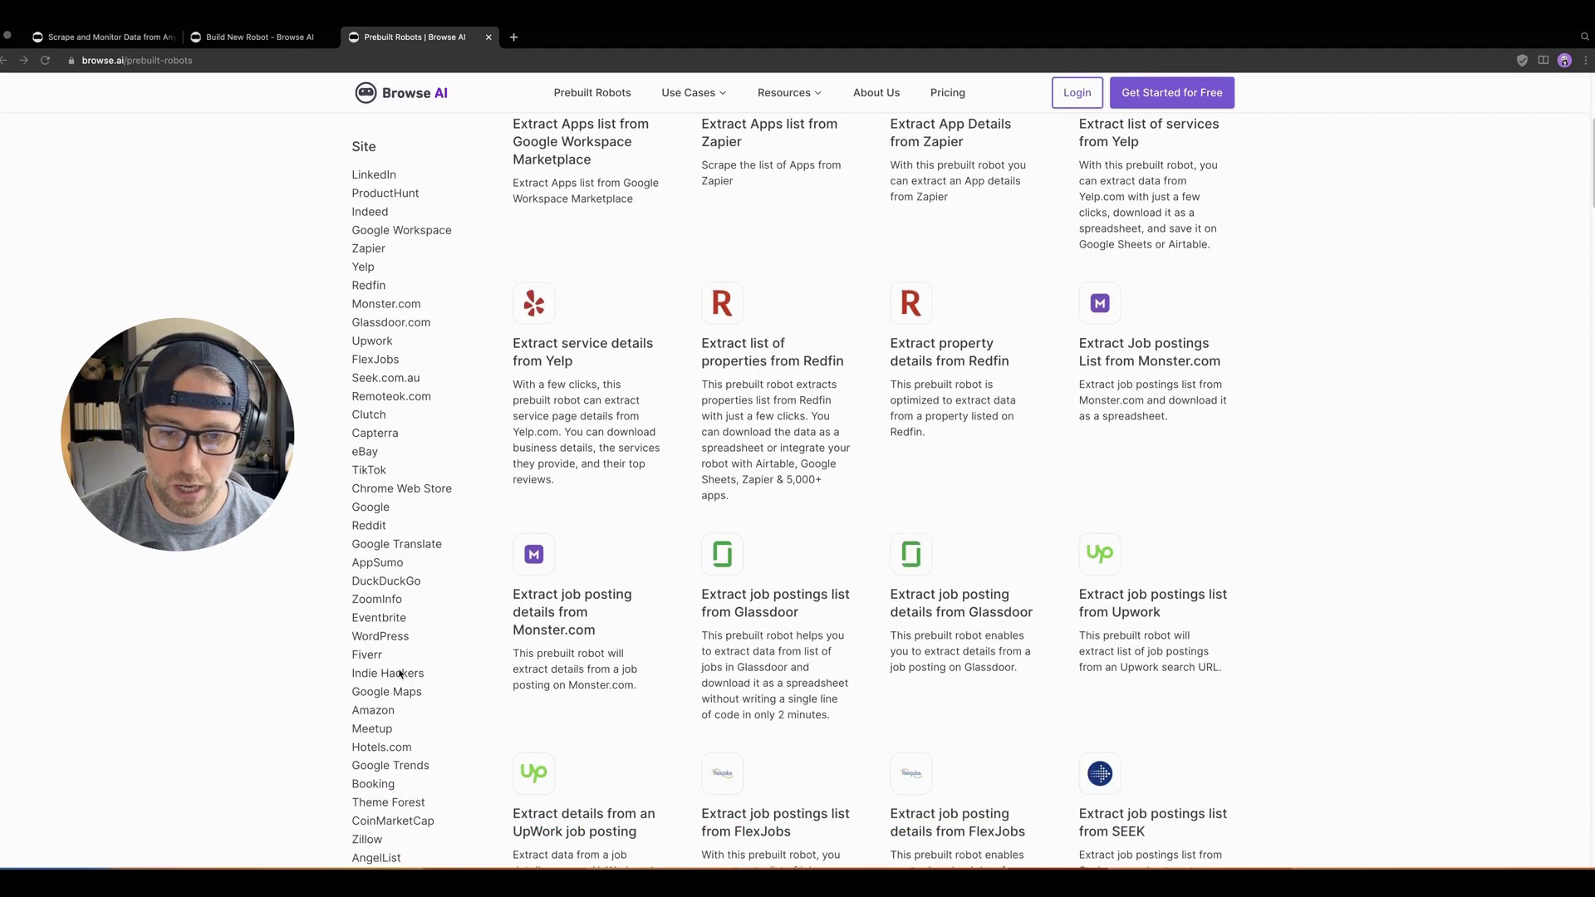
pyautogui.scroll(-3, 390, 591)
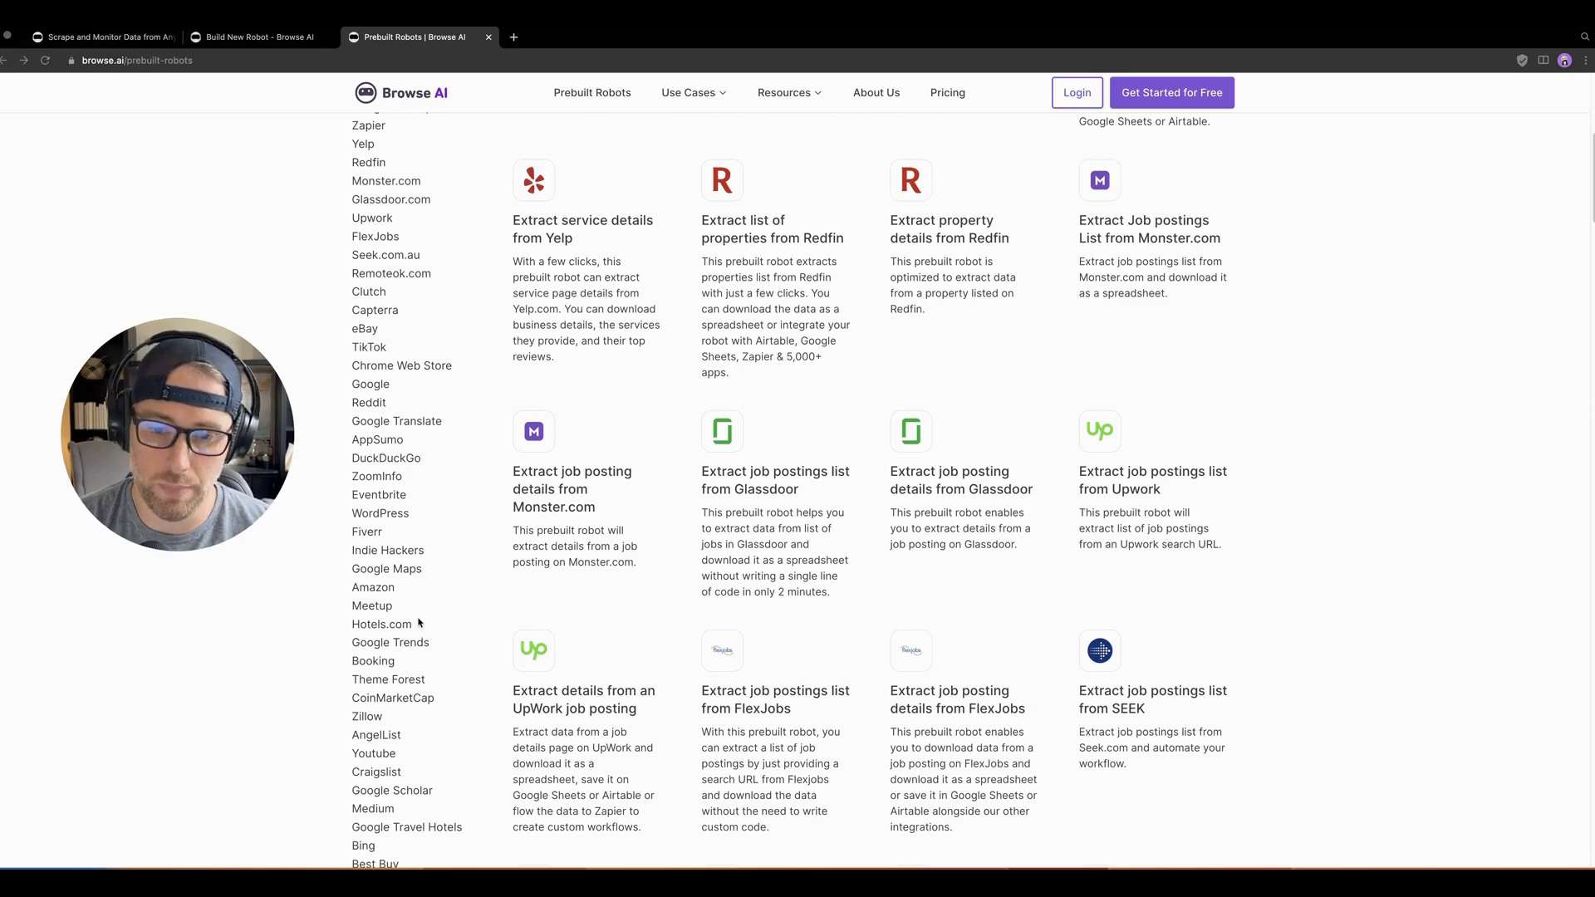
# - Filter prebuilt robots to Youtube and start using 'Extract videos from a YouTube channel'
pyautogui.click(374, 753)
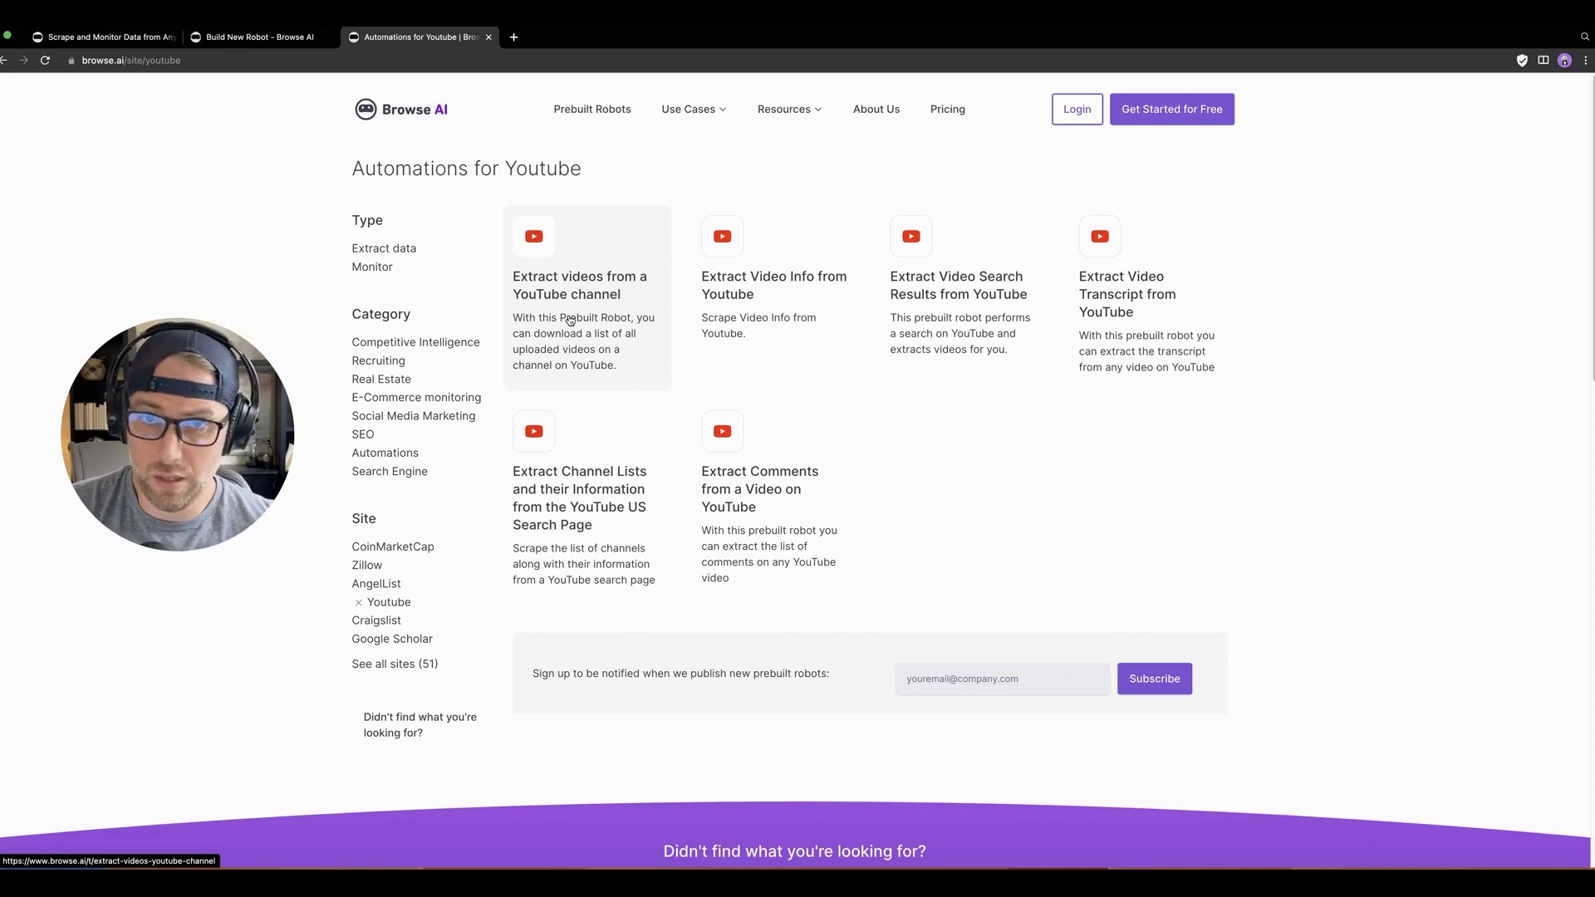
pyautogui.click(569, 319)
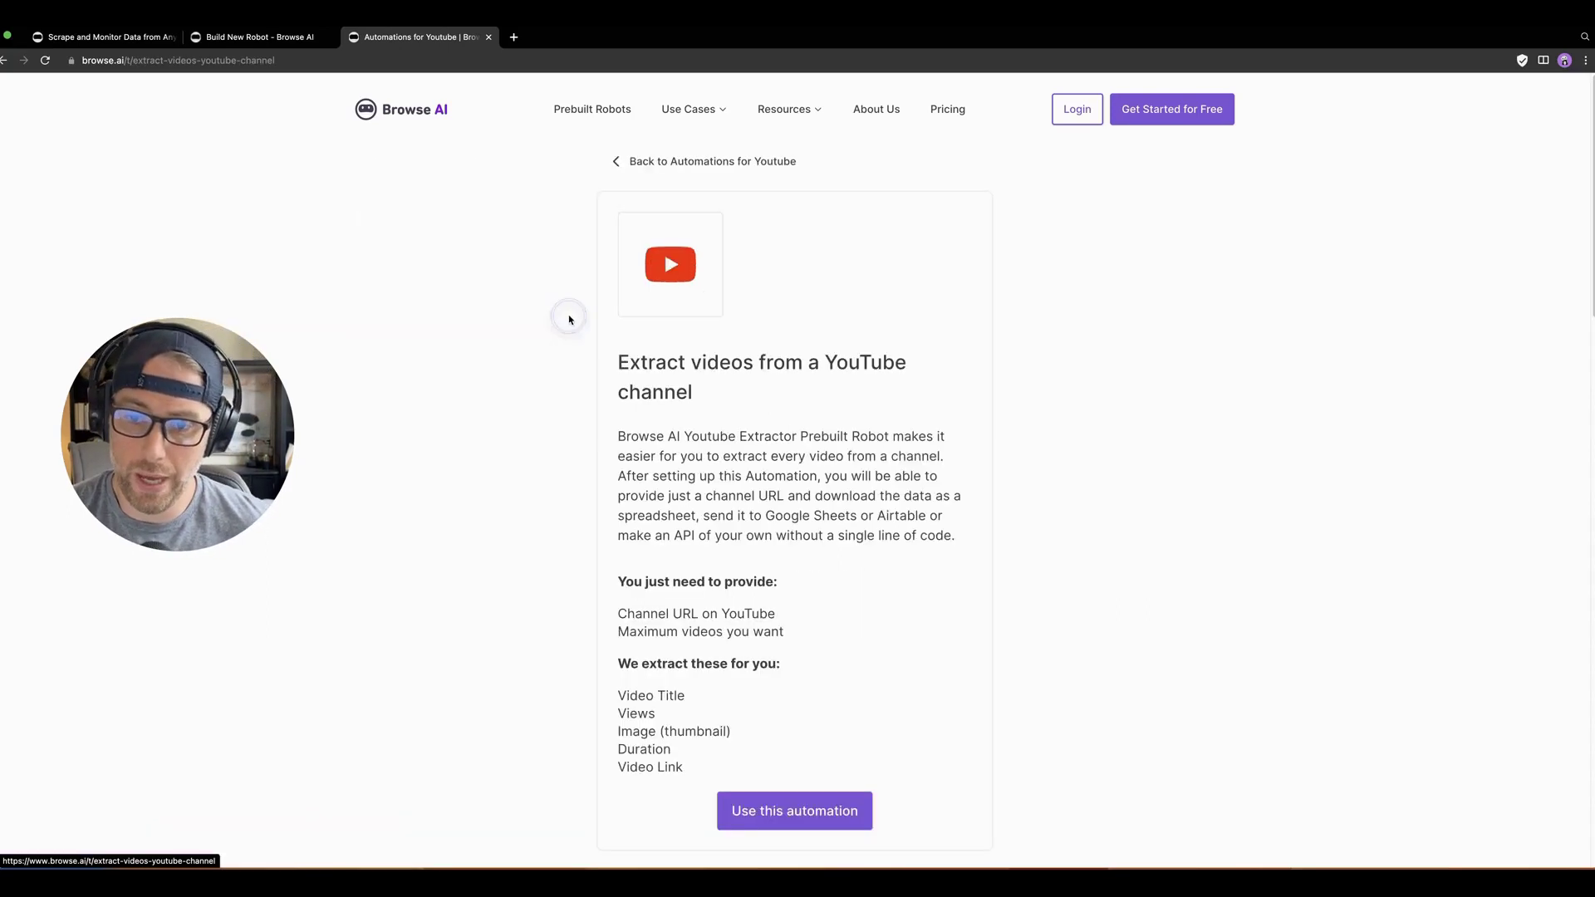
pyautogui.scroll(-3, 573, 320)
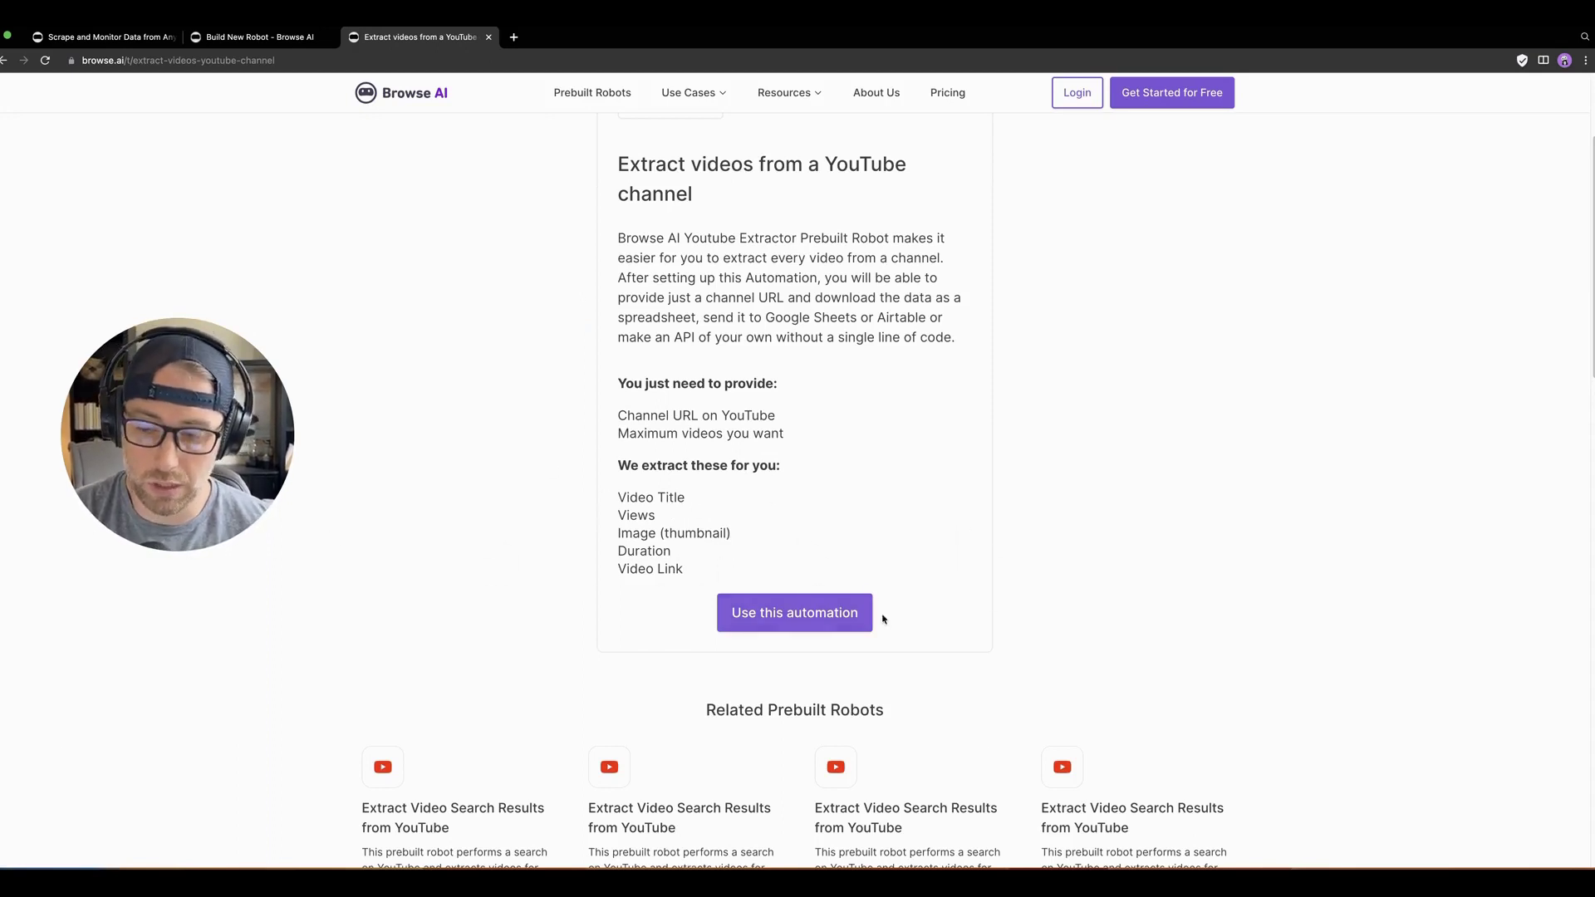
pyautogui.click(818, 624)
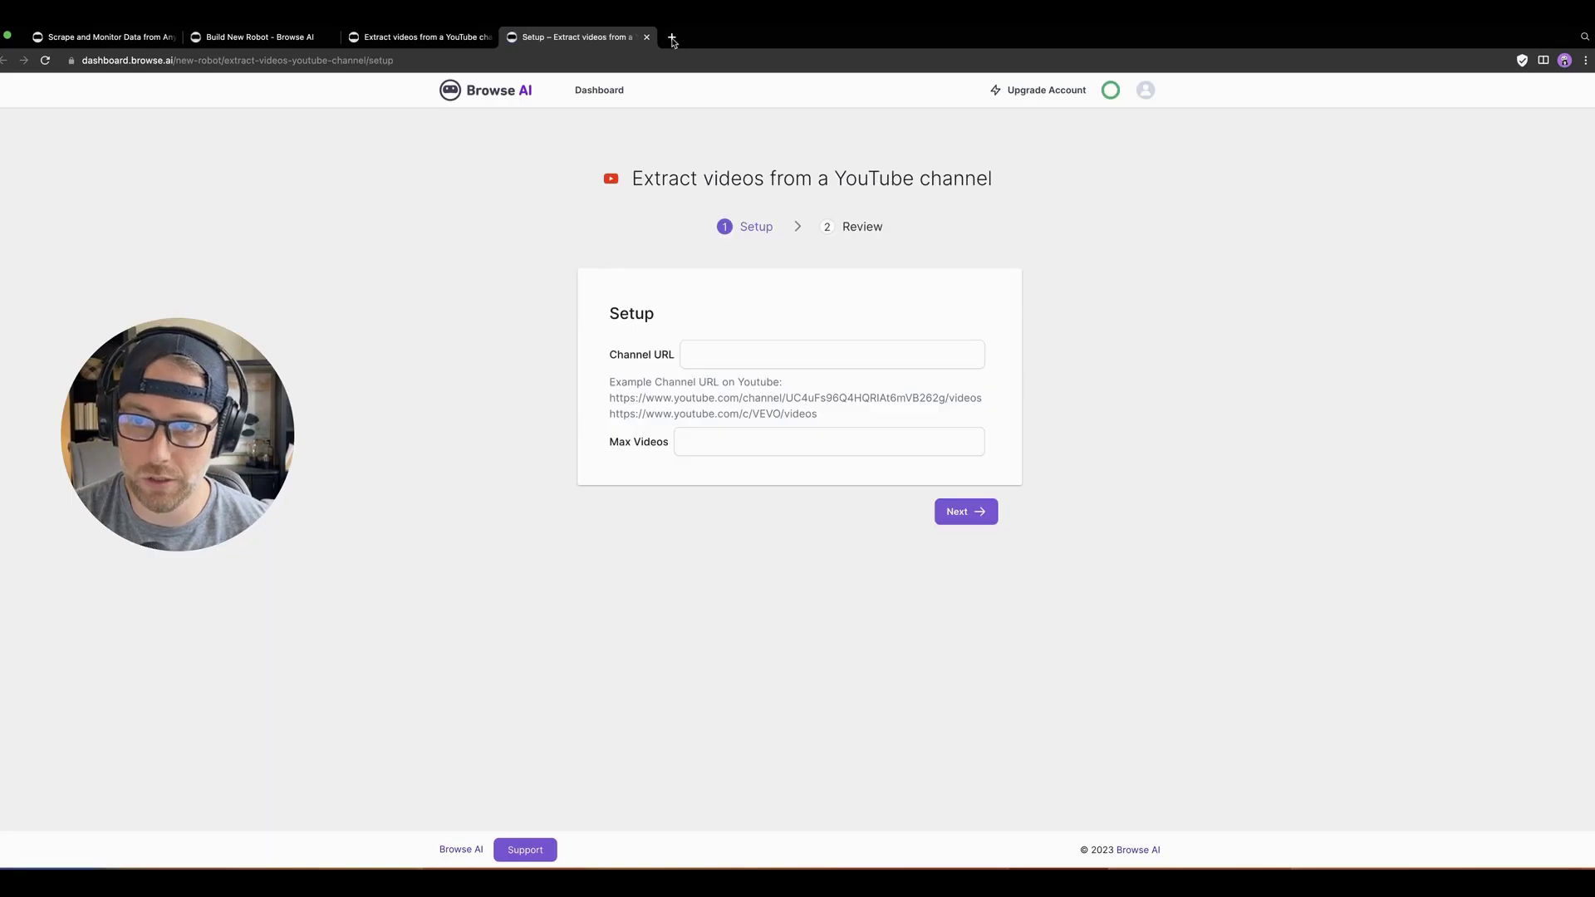
pyautogui.click(672, 37)
# - Search YouTube for mrbeast and open the MrBeast channel's Videos page
pyautogui.write('youtube')
pyautogui.press('Return')
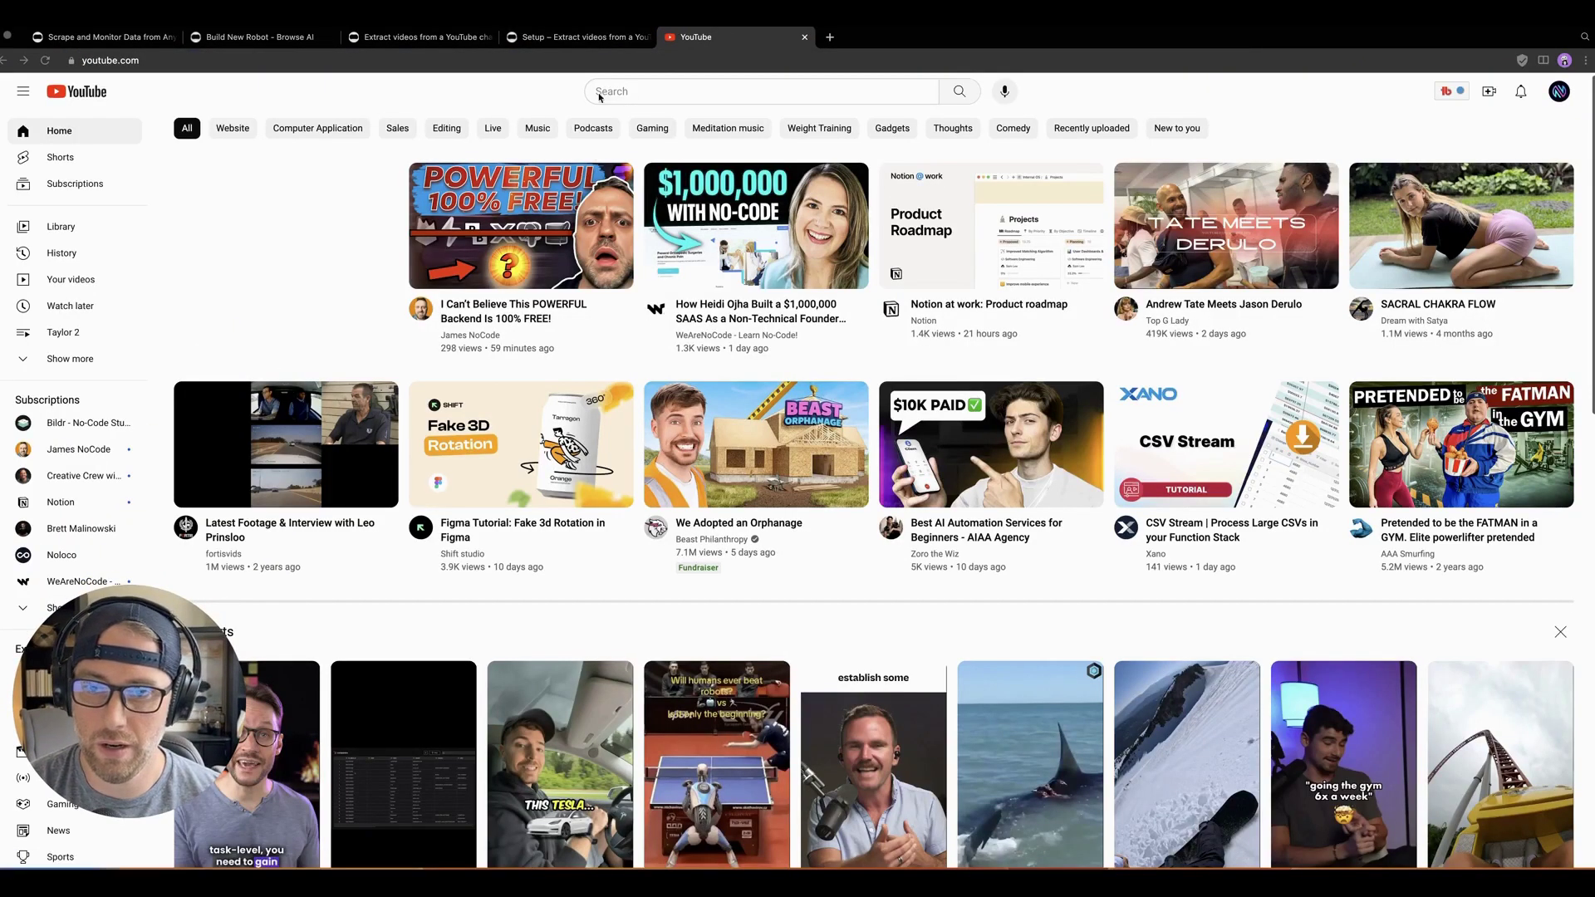
pyautogui.click(648, 92)
pyautogui.write('mrbe')
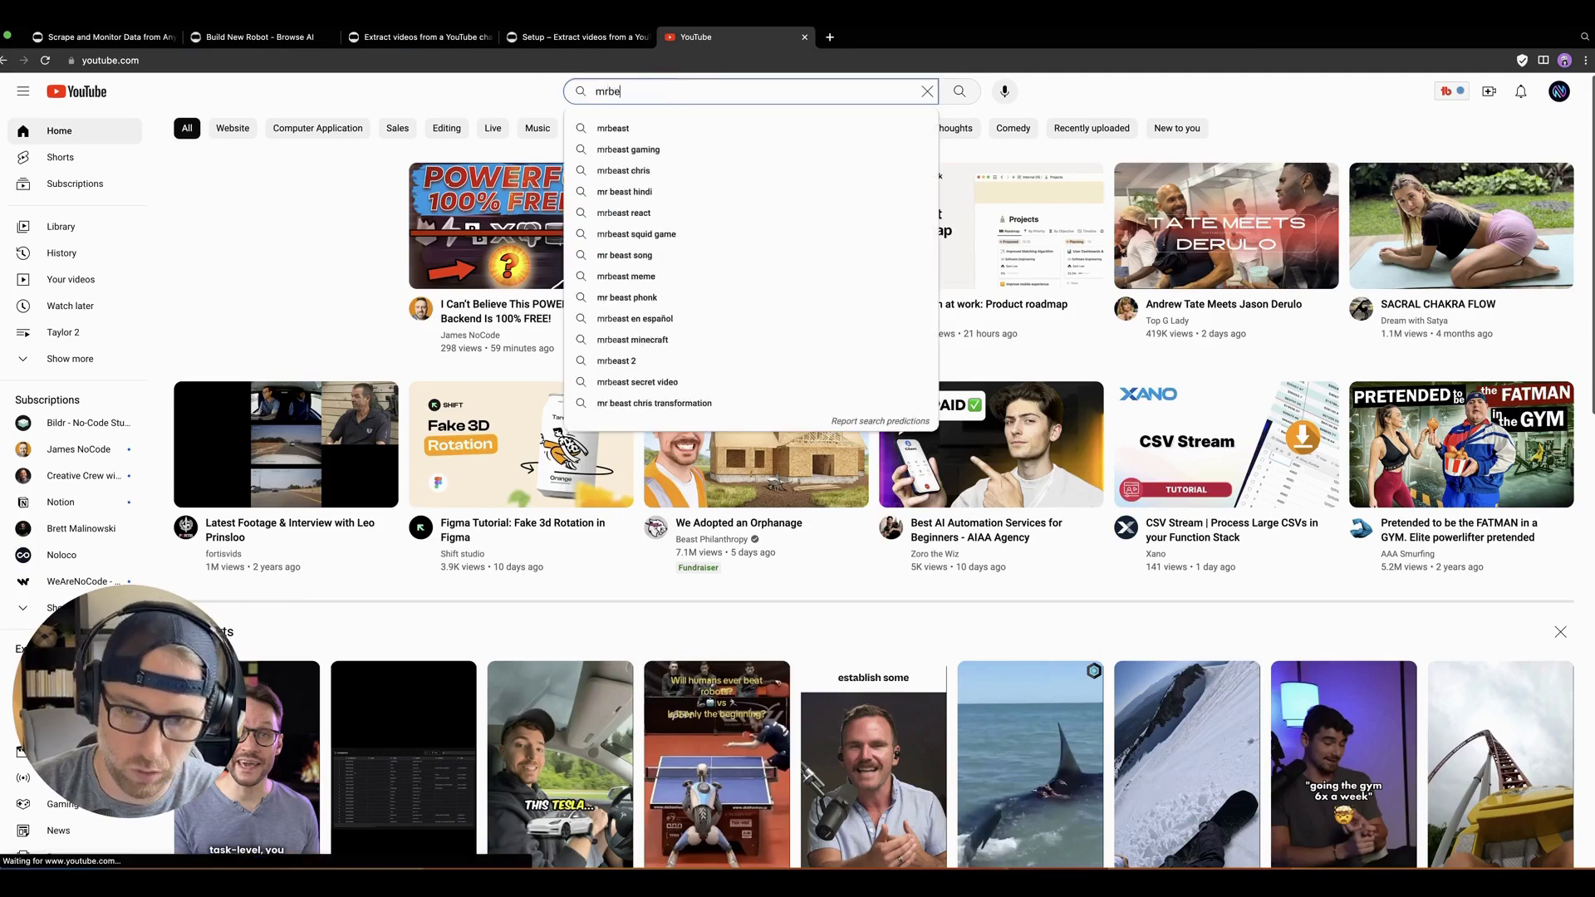
pyautogui.write('ast')
pyautogui.press('Return')
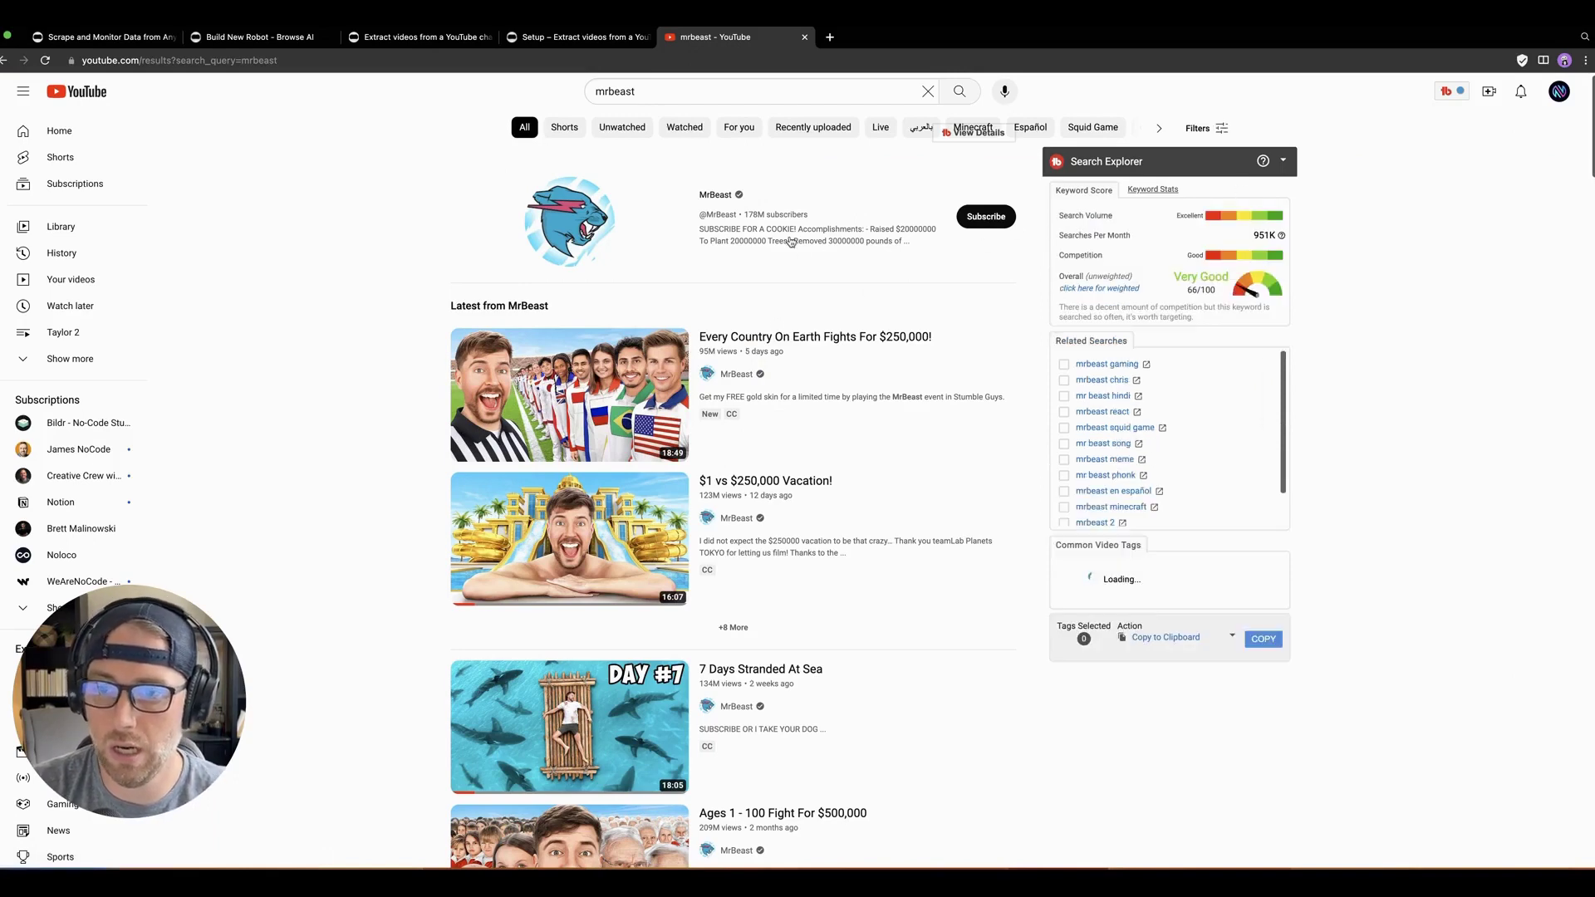
pyautogui.click(723, 196)
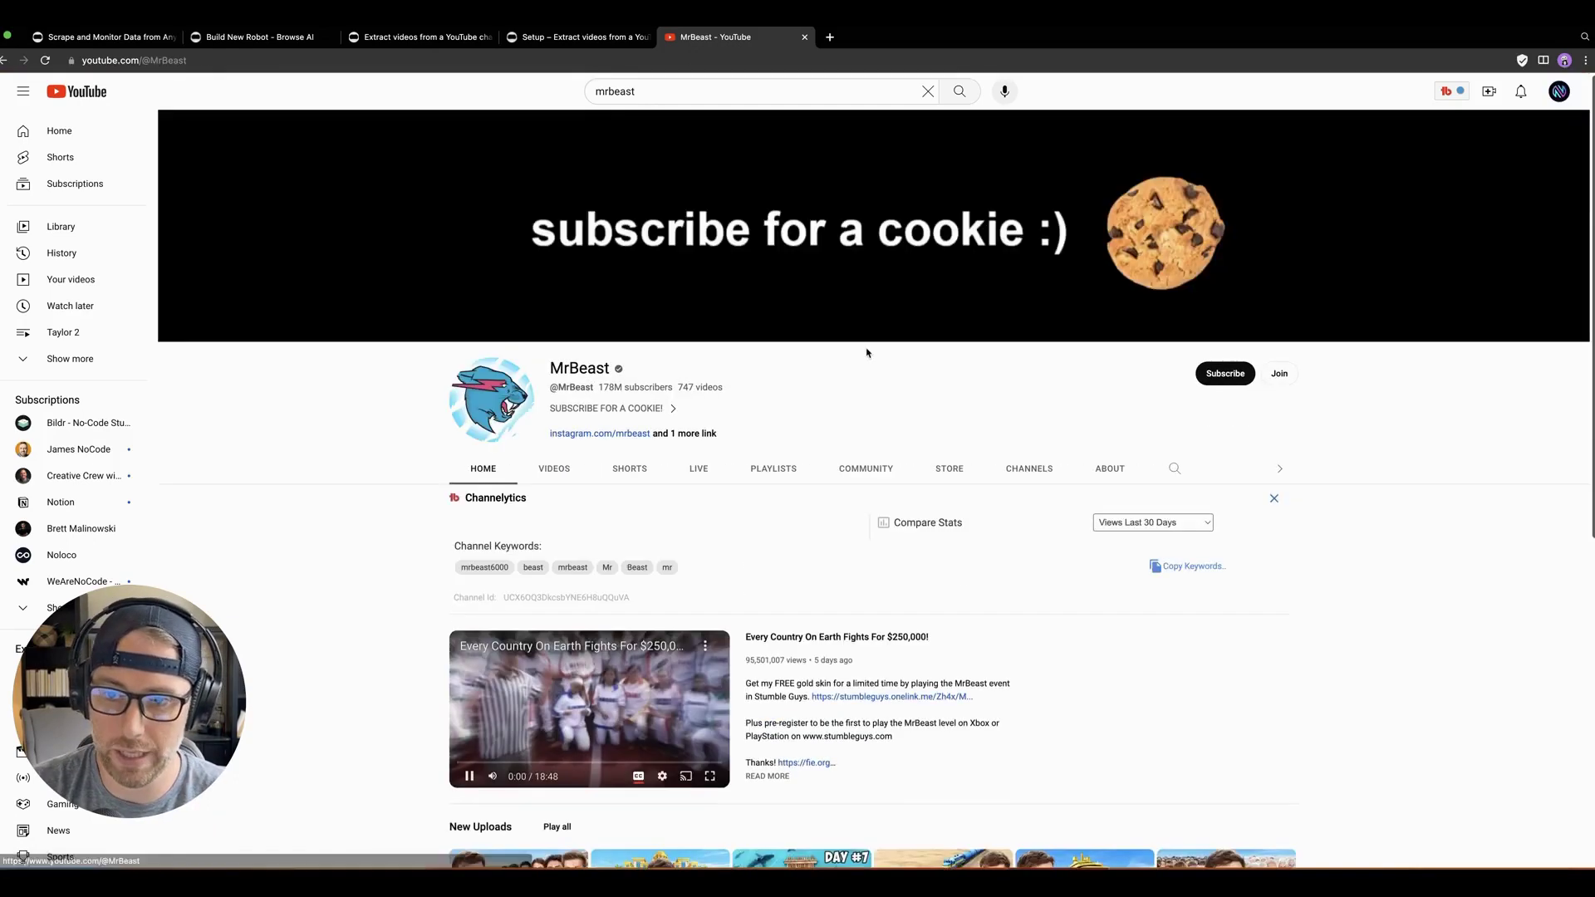
pyautogui.click(552, 469)
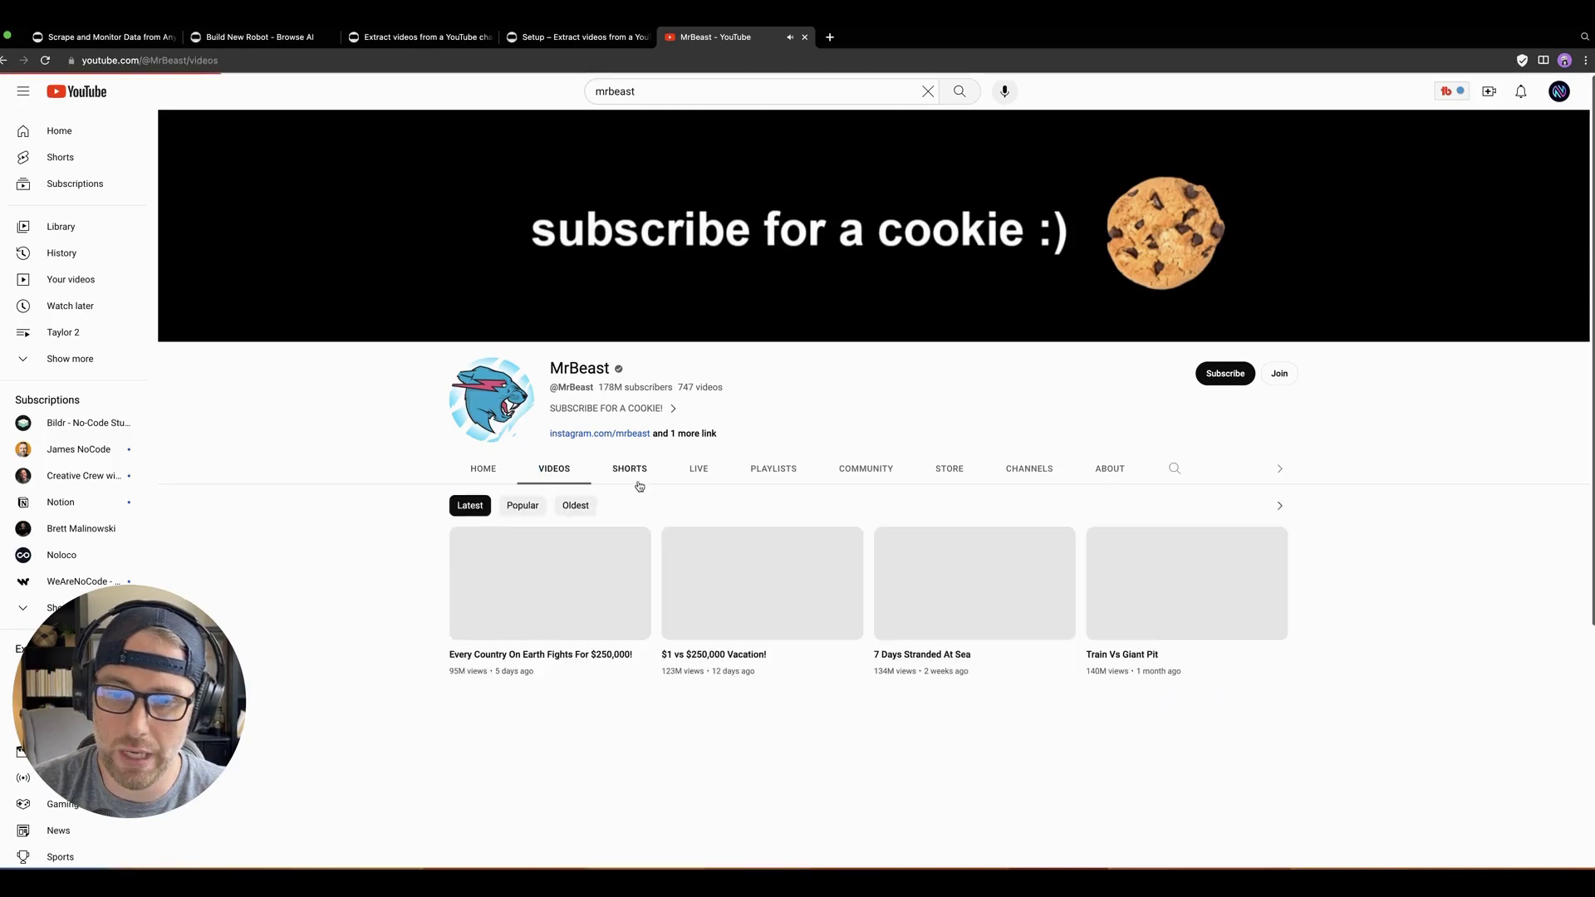
# - Copy the MrBeast Videos page URL from the address bar
pyautogui.scroll(-3, 487, 486)
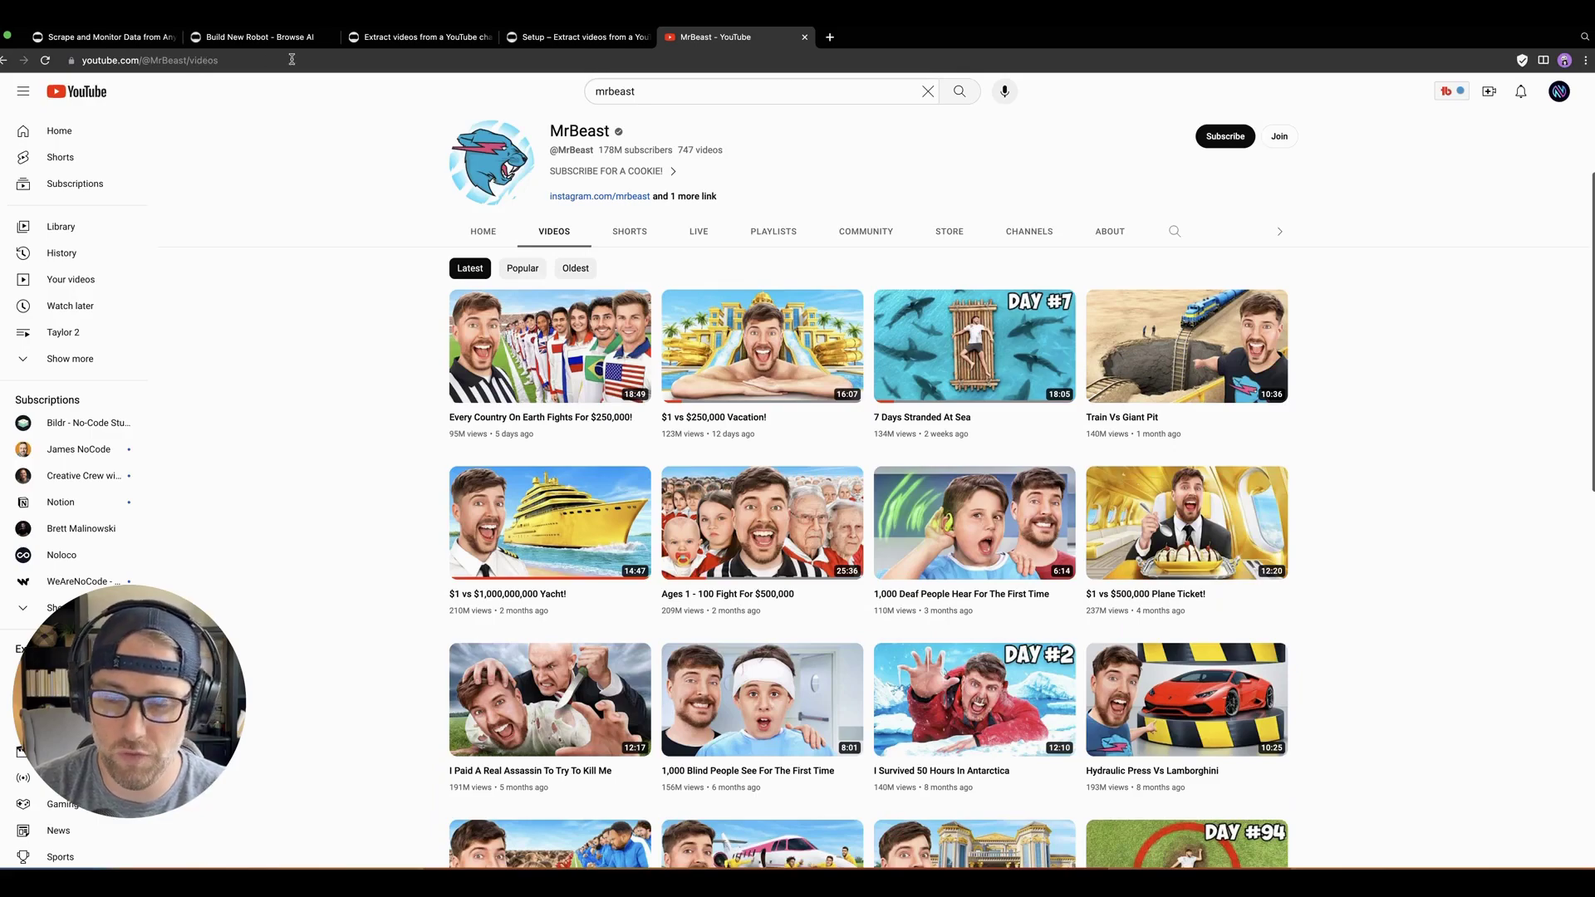
pyautogui.scroll(-10, 842, 360)
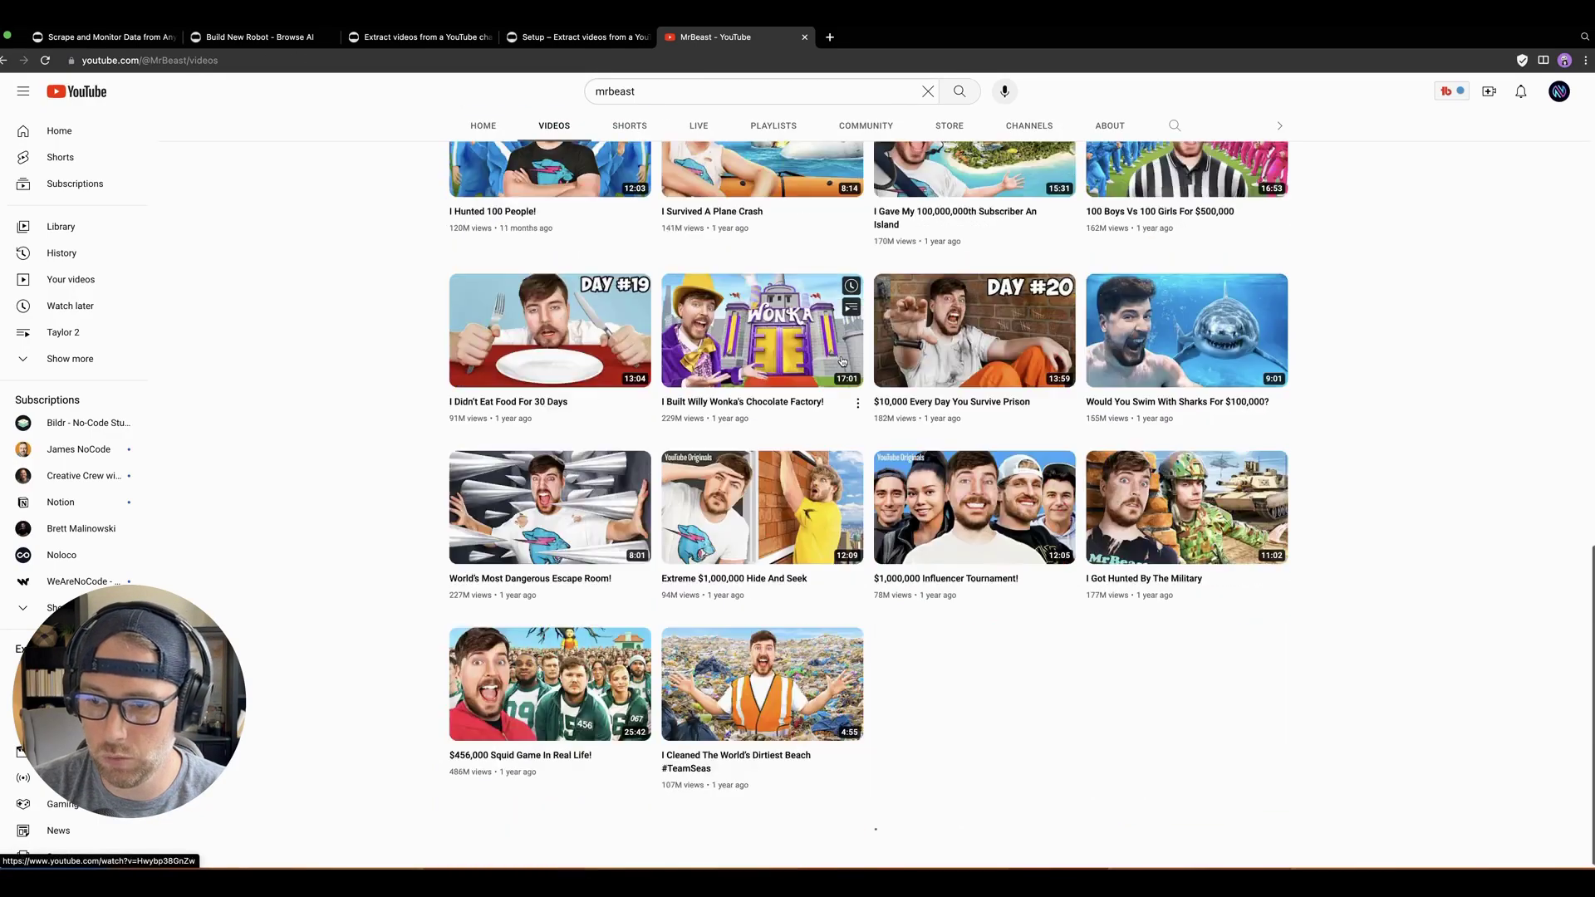
pyautogui.scroll(-10, 841, 360)
pyautogui.scroll(4, 835, 369)
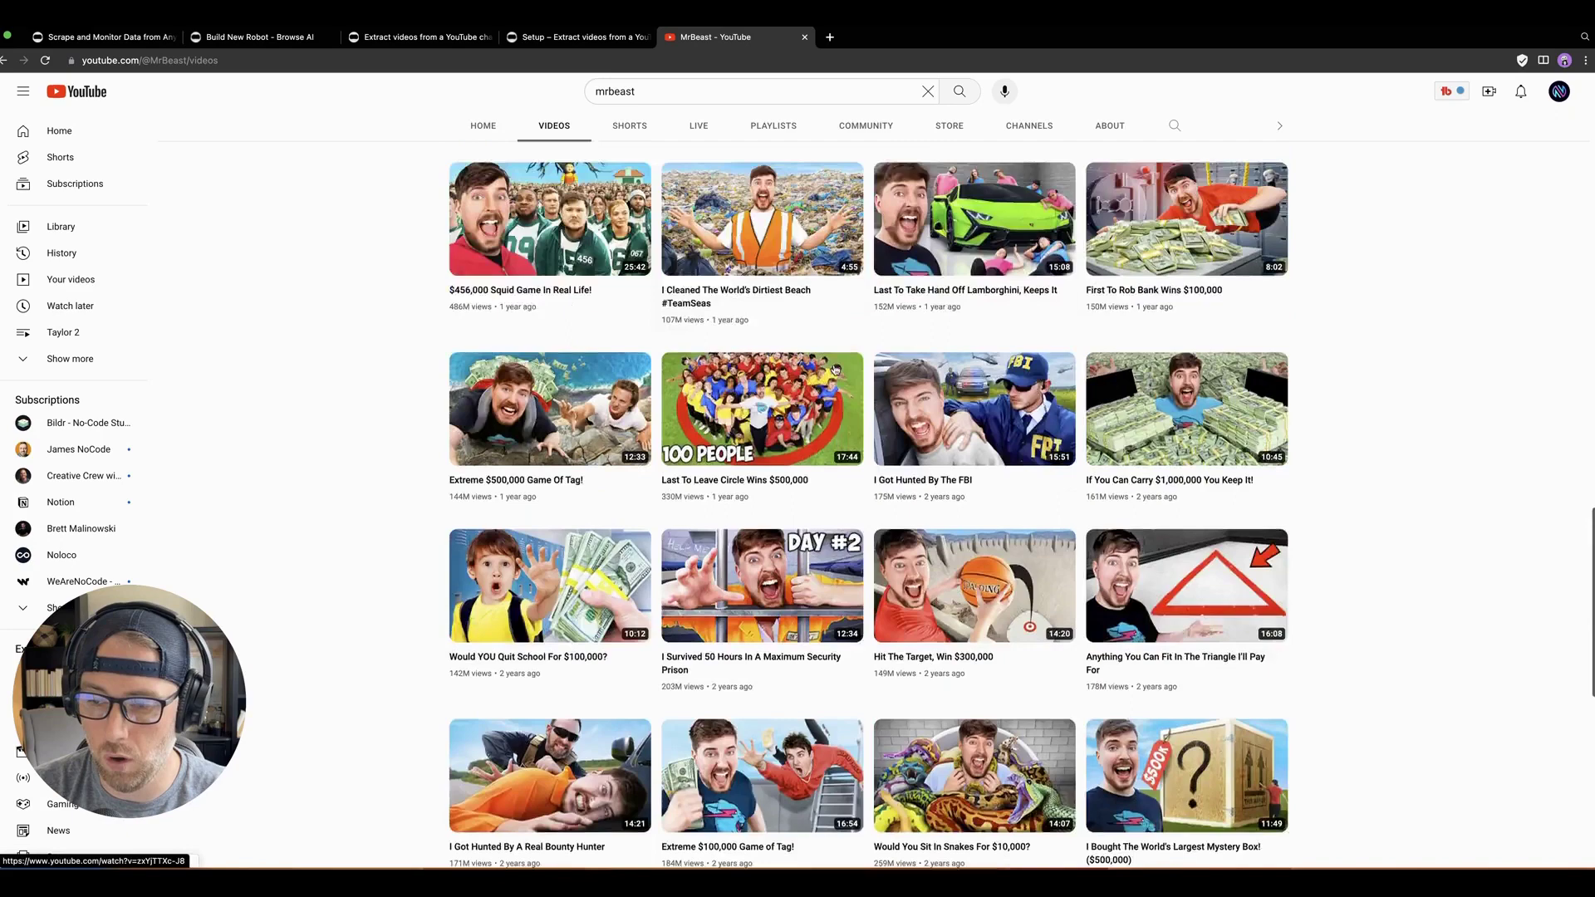
pyautogui.scroll(15, 835, 369)
pyautogui.click(197, 60)
pyautogui.rightClick(197, 60)
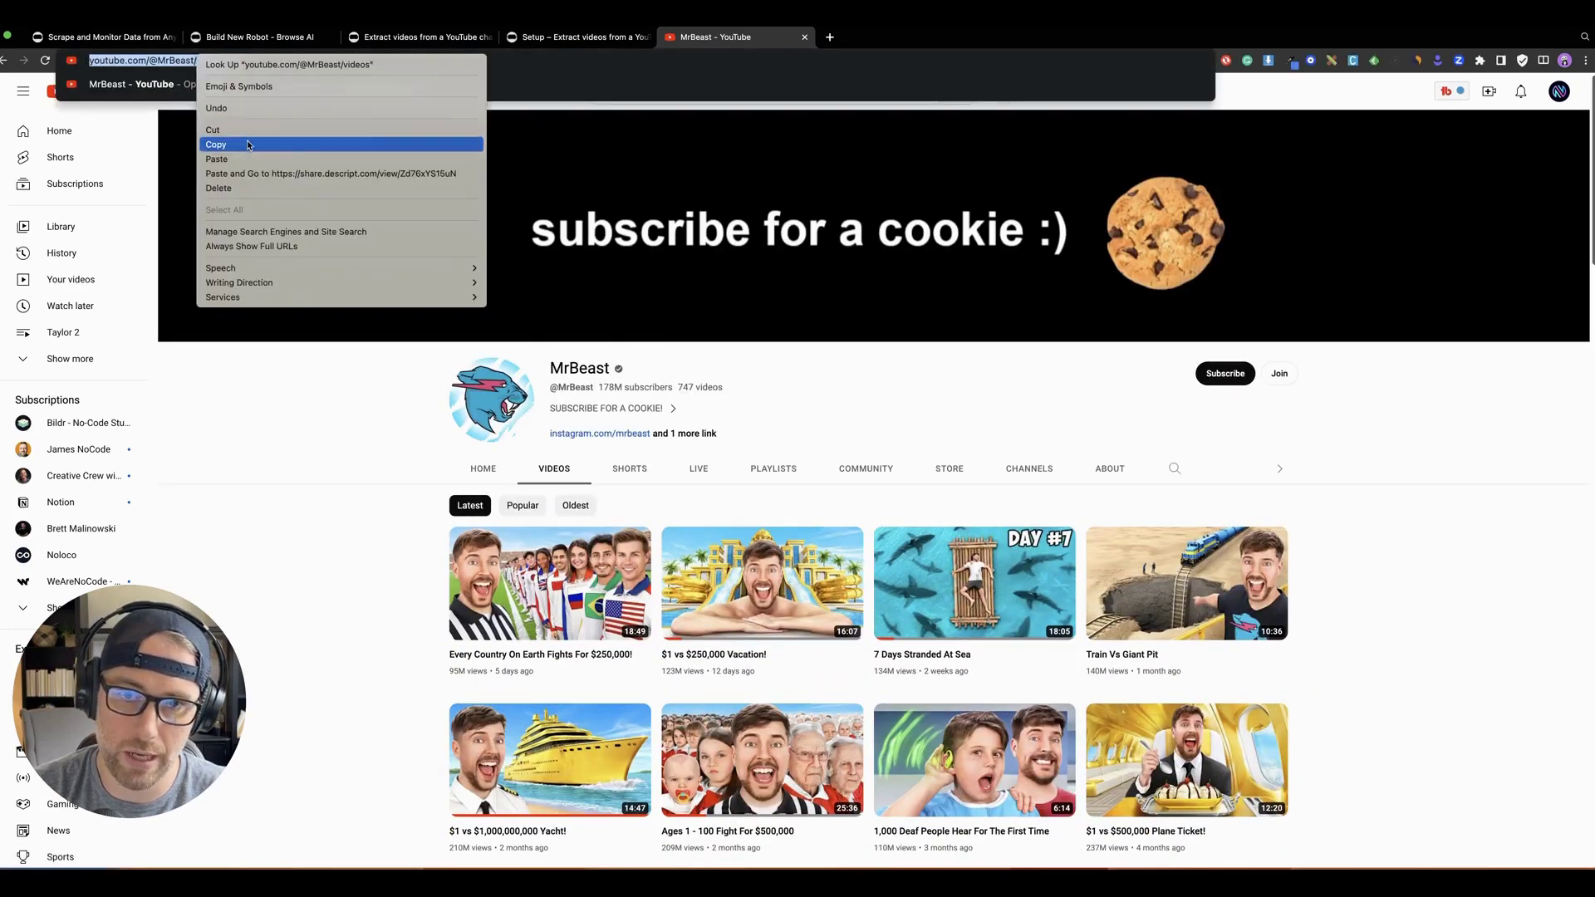
pyautogui.click(247, 146)
pyautogui.click(565, 36)
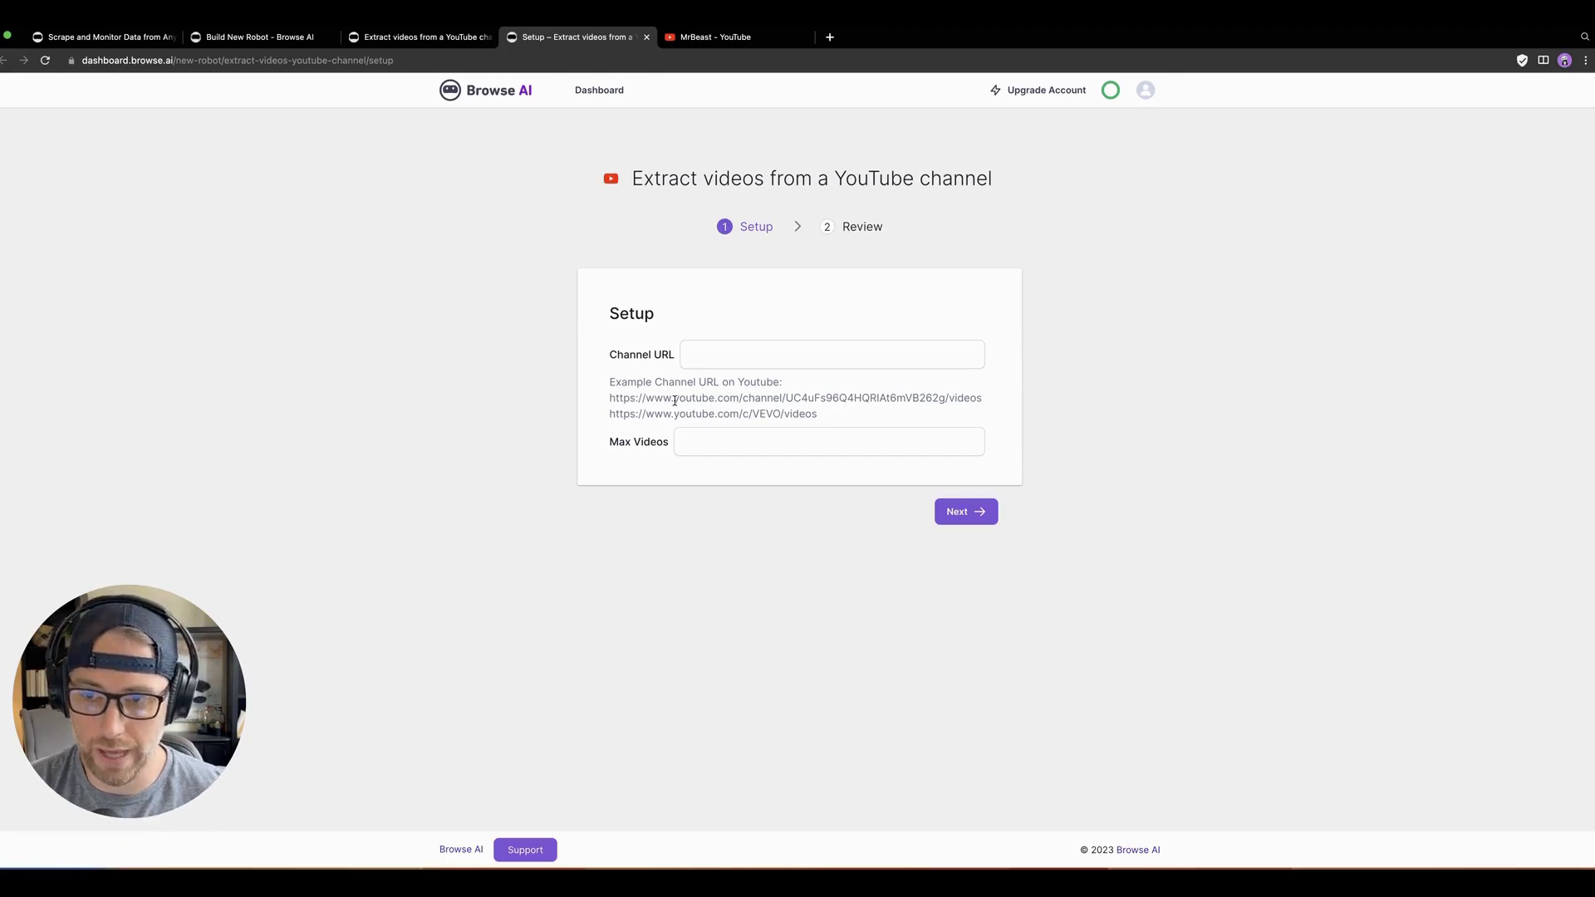
pyautogui.click(717, 355)
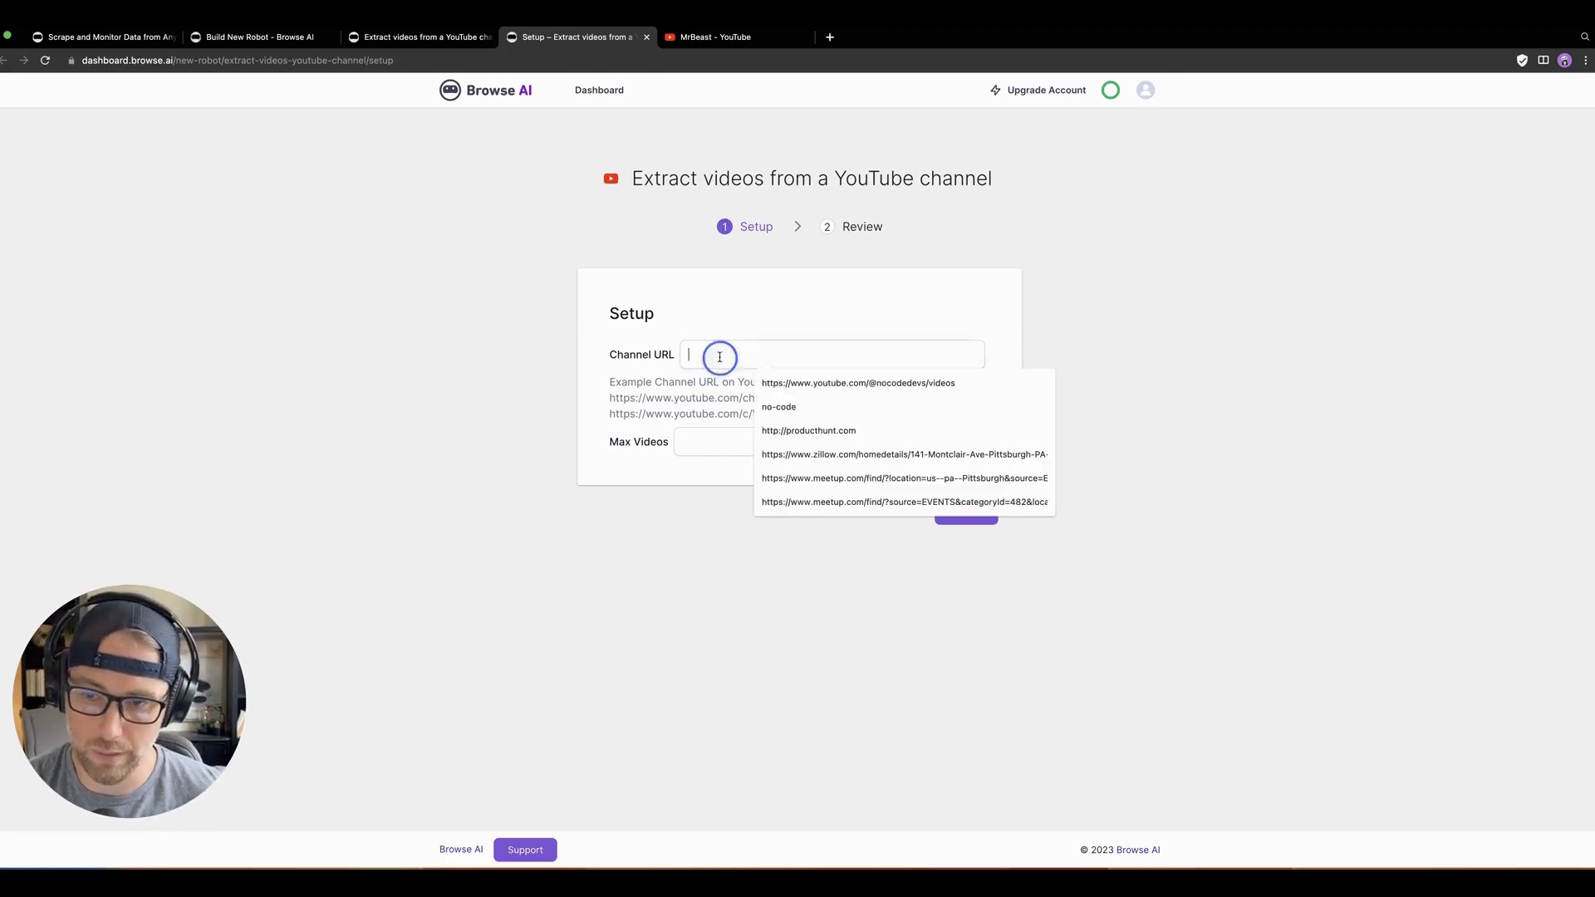
pyautogui.press('super+v')
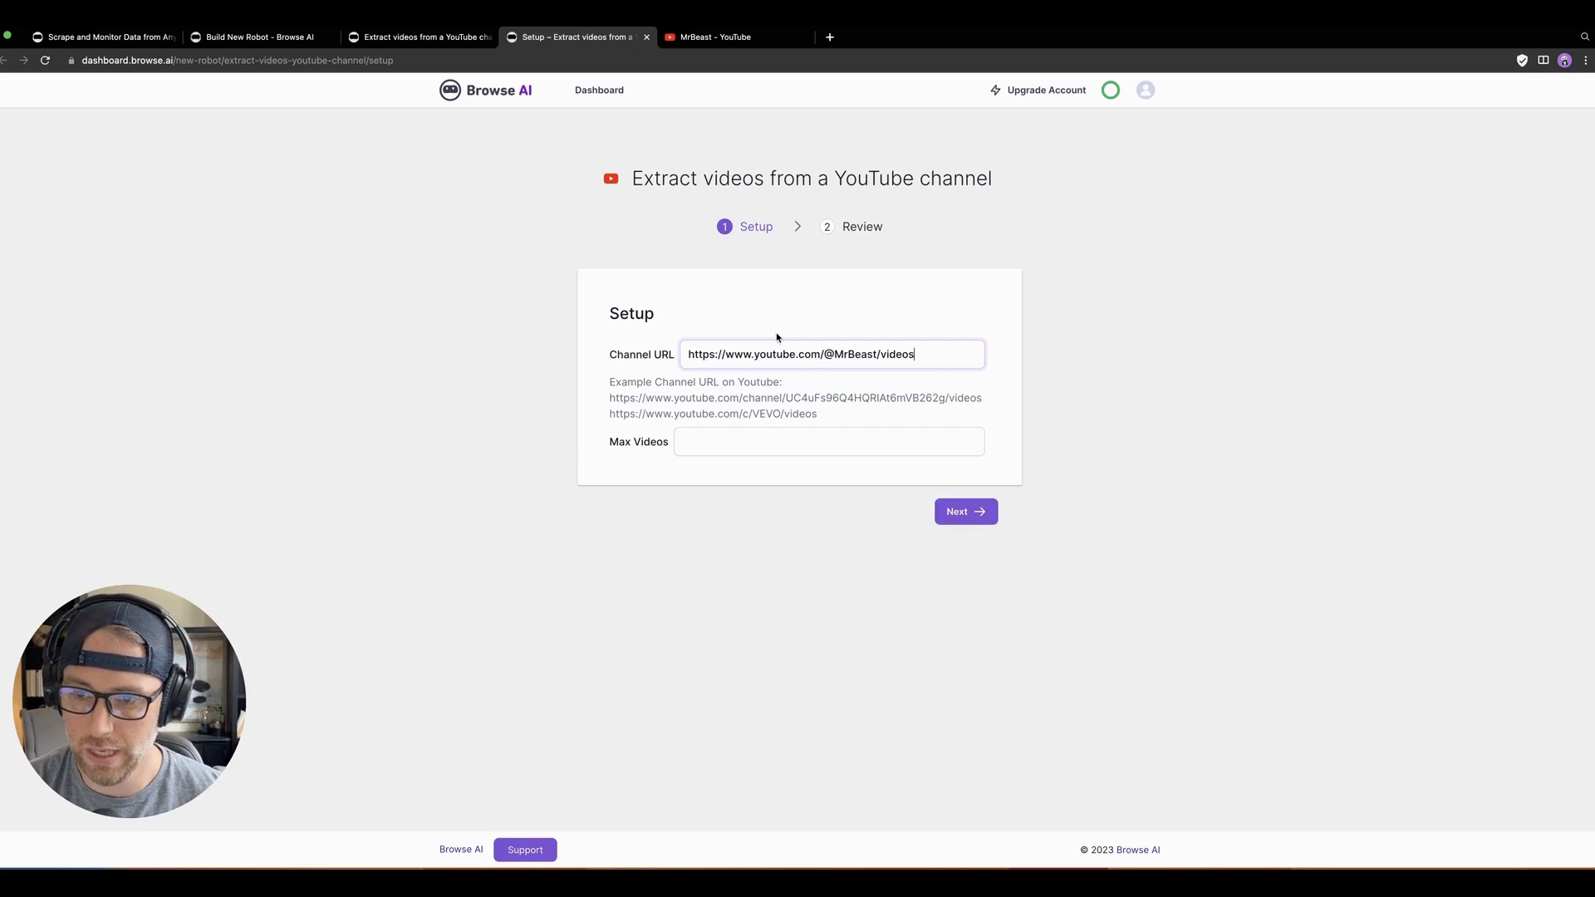
pyautogui.click(705, 444)
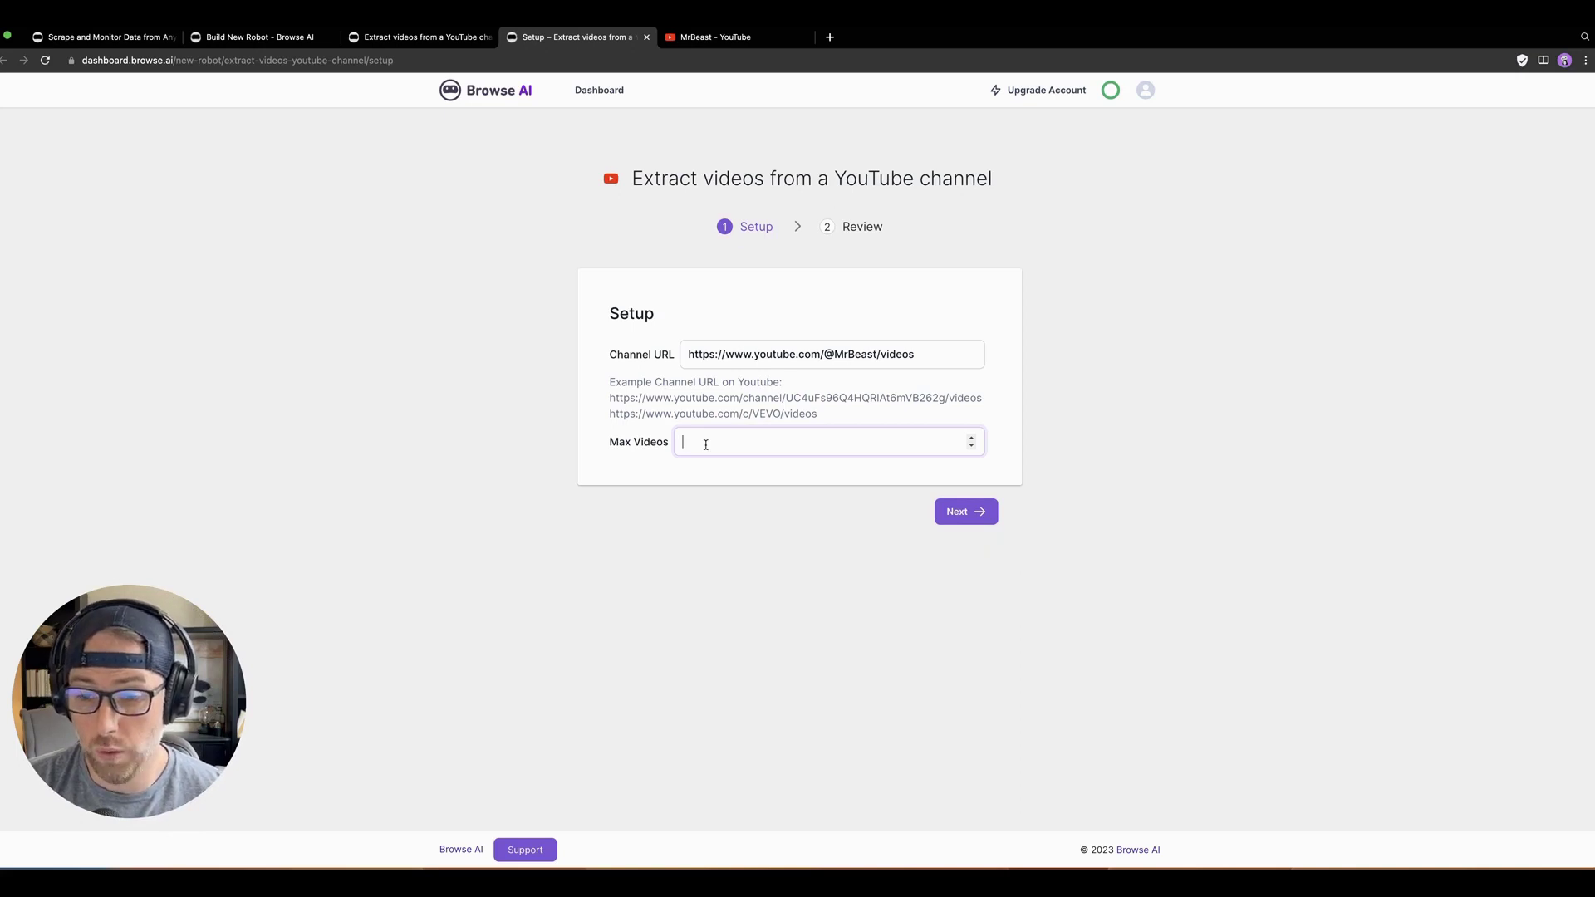
pyautogui.write('50')
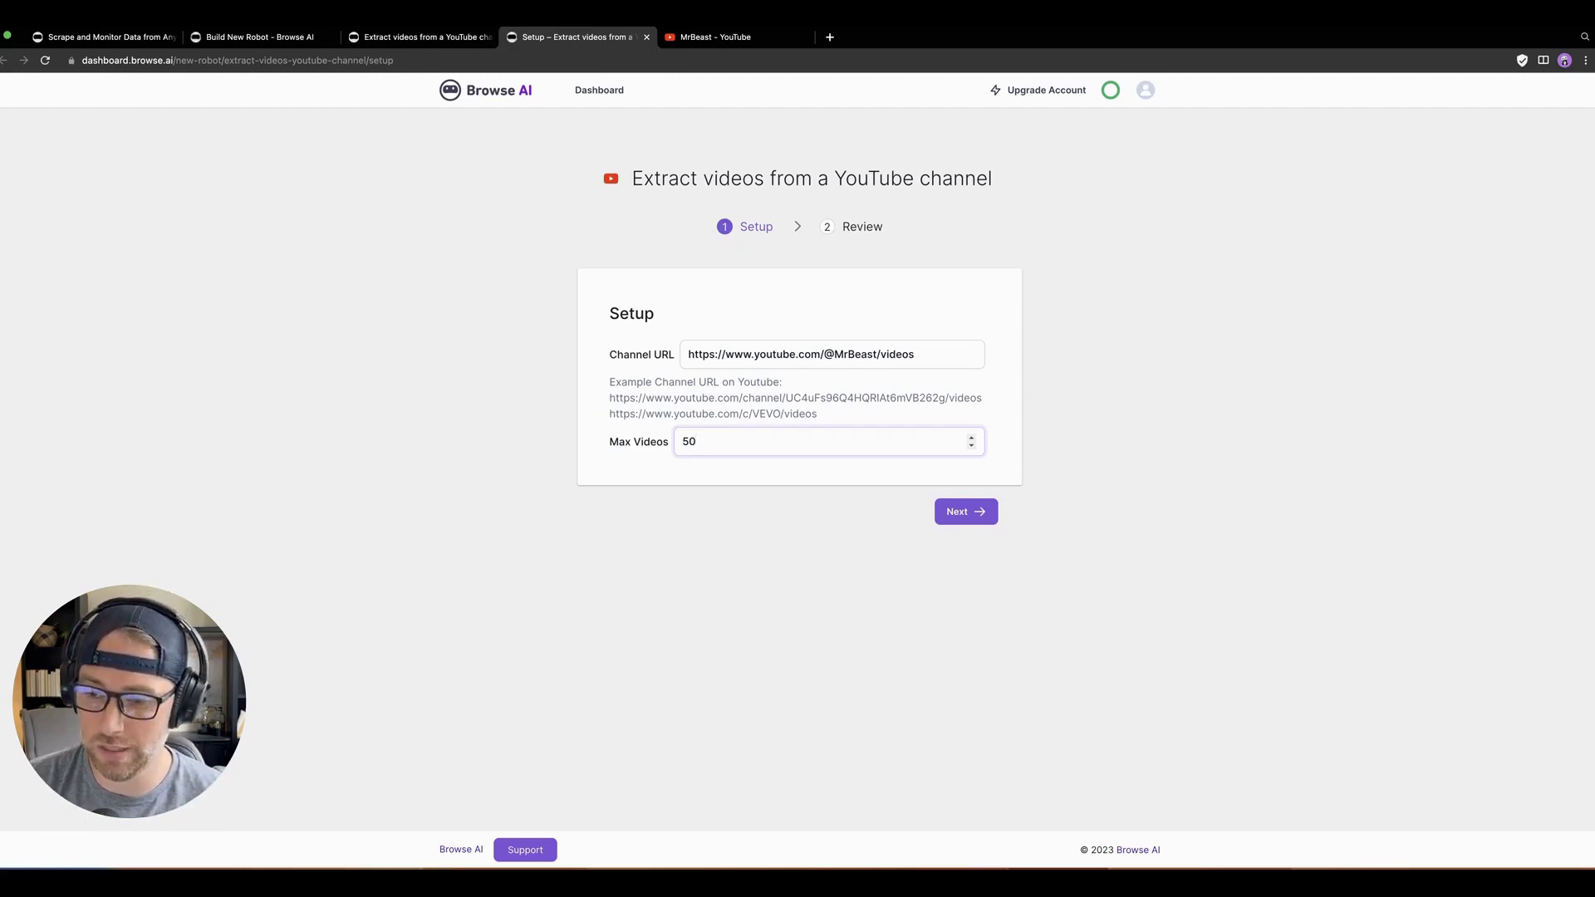
# - Review the robot configuration and launch the extraction task
pyautogui.click(954, 513)
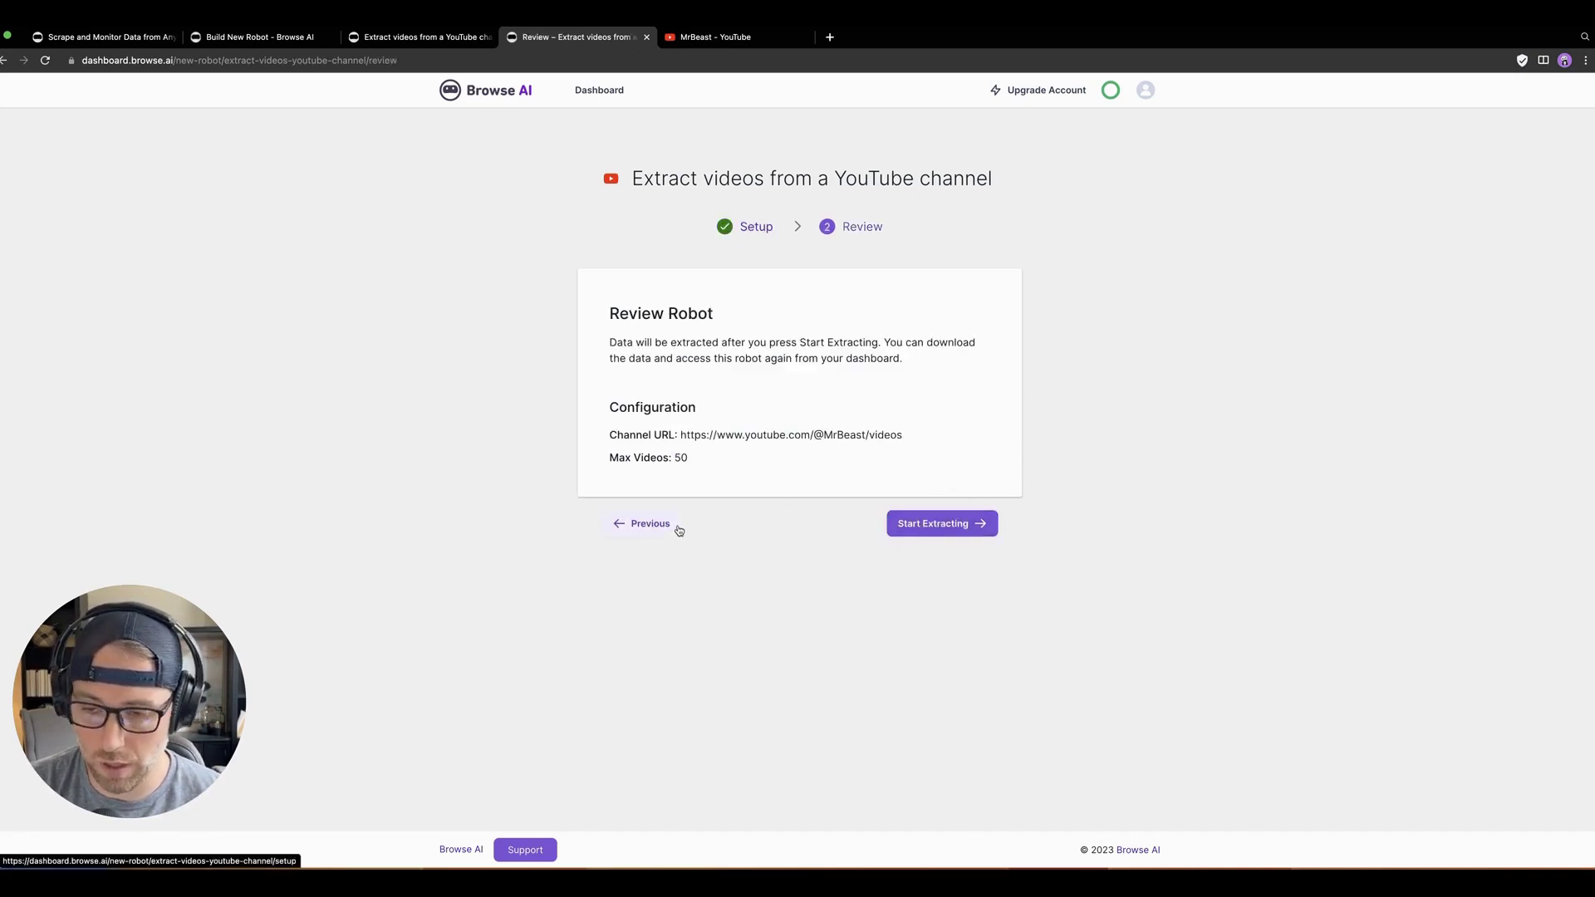
pyautogui.click(938, 530)
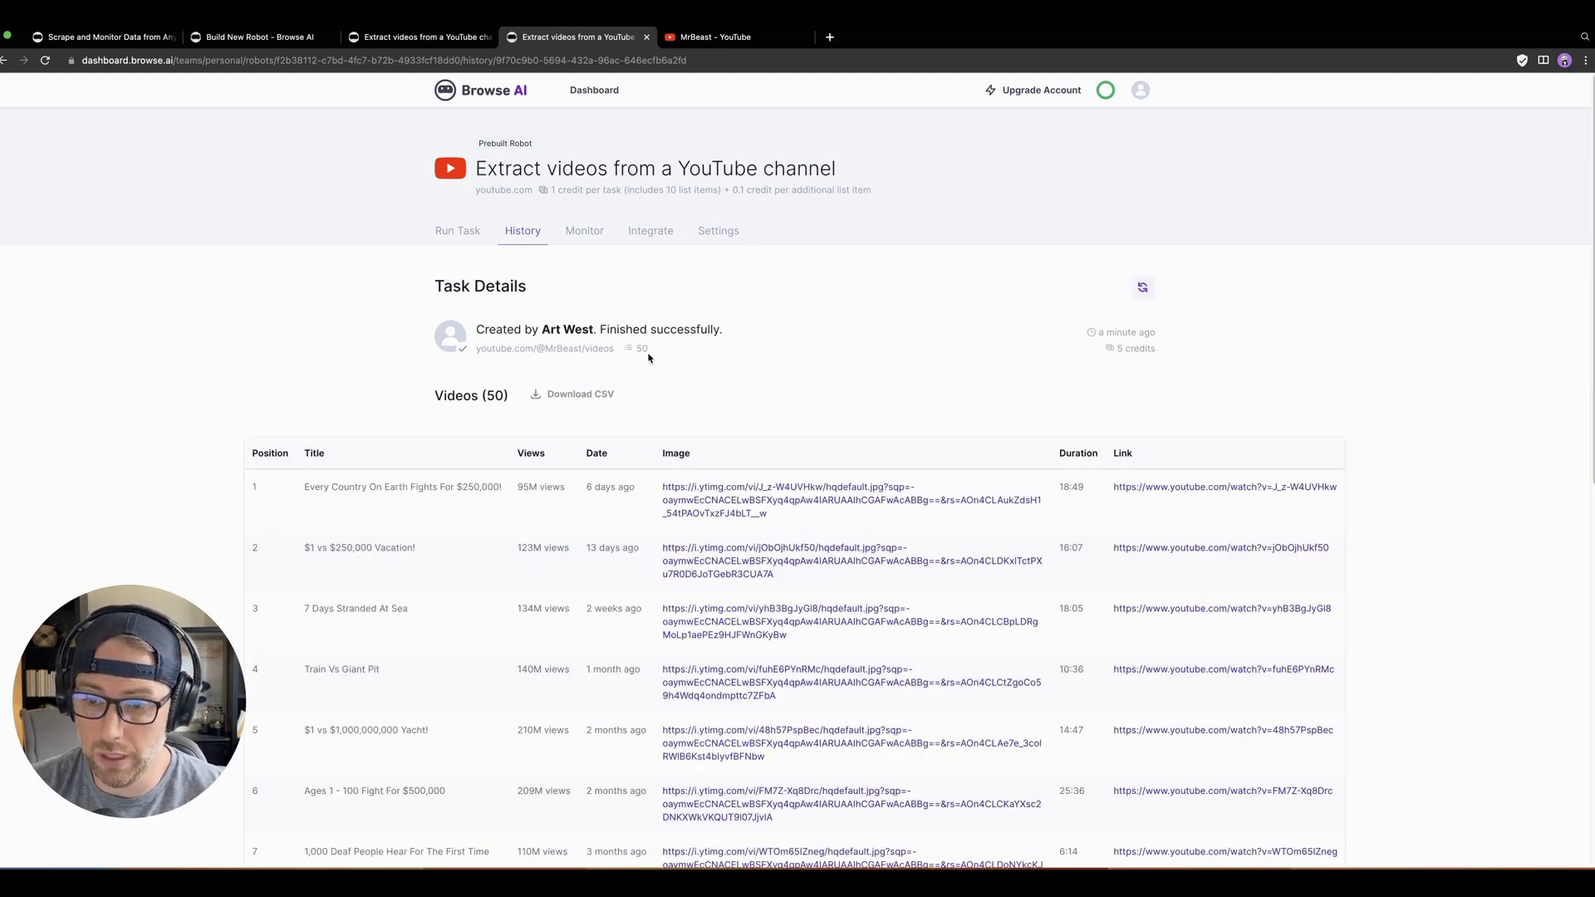
# - Scroll through the completed task's Videos (50) results table
pyautogui.scroll(-5, 631, 374)
pyautogui.scroll(2, 622, 378)
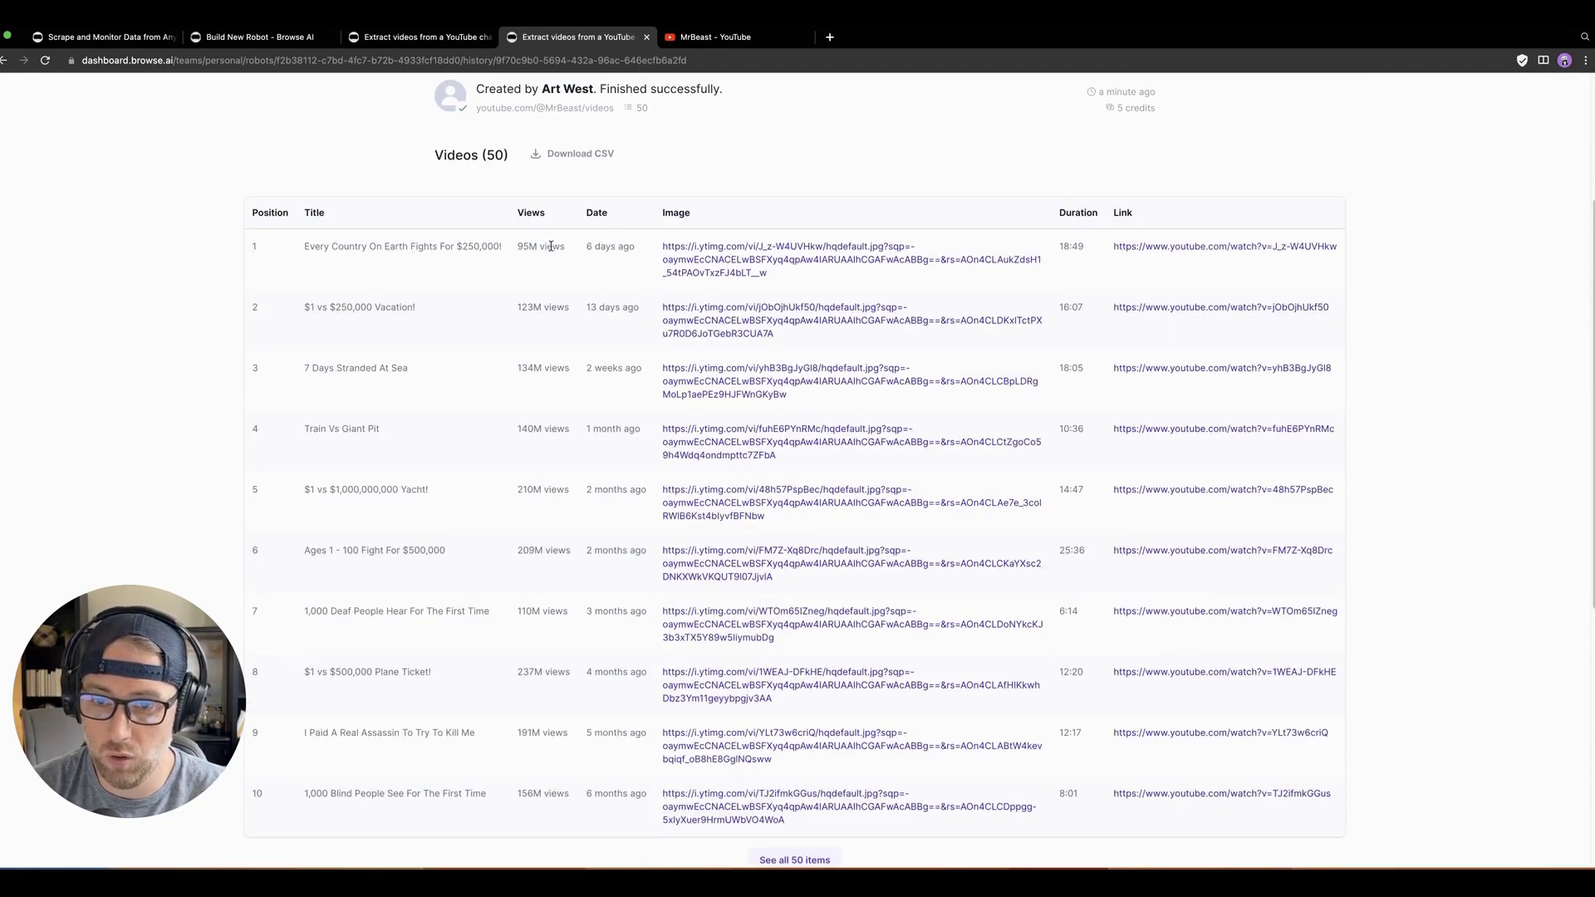
# - Open row 1's thumbnail image in a new tab, then return to the results
pyautogui.click(699, 273)
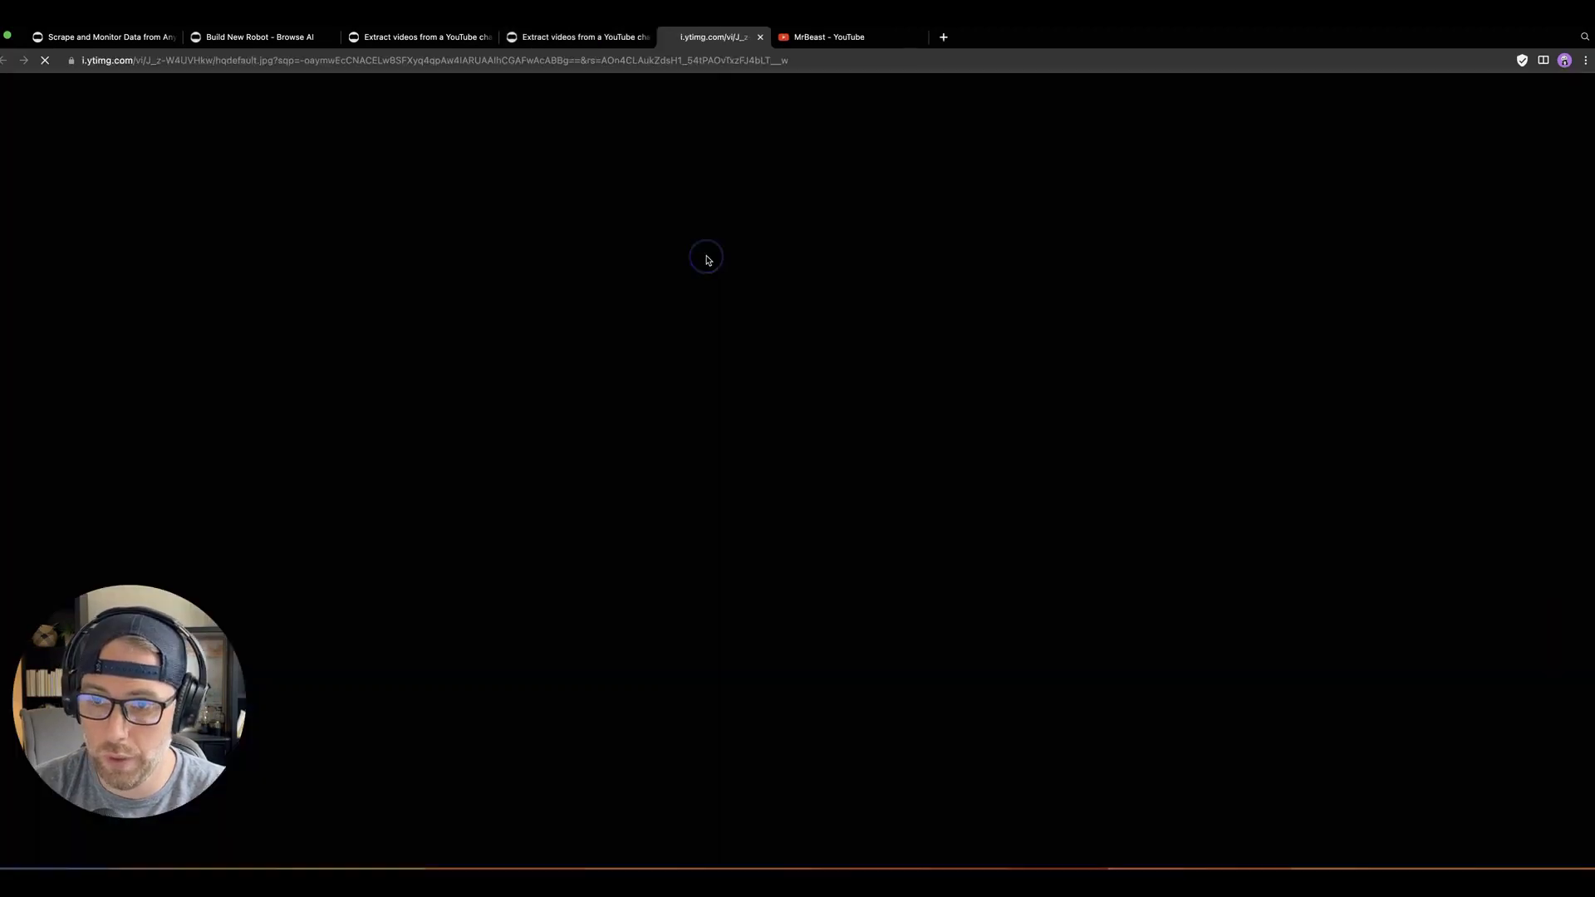
pyautogui.click(598, 37)
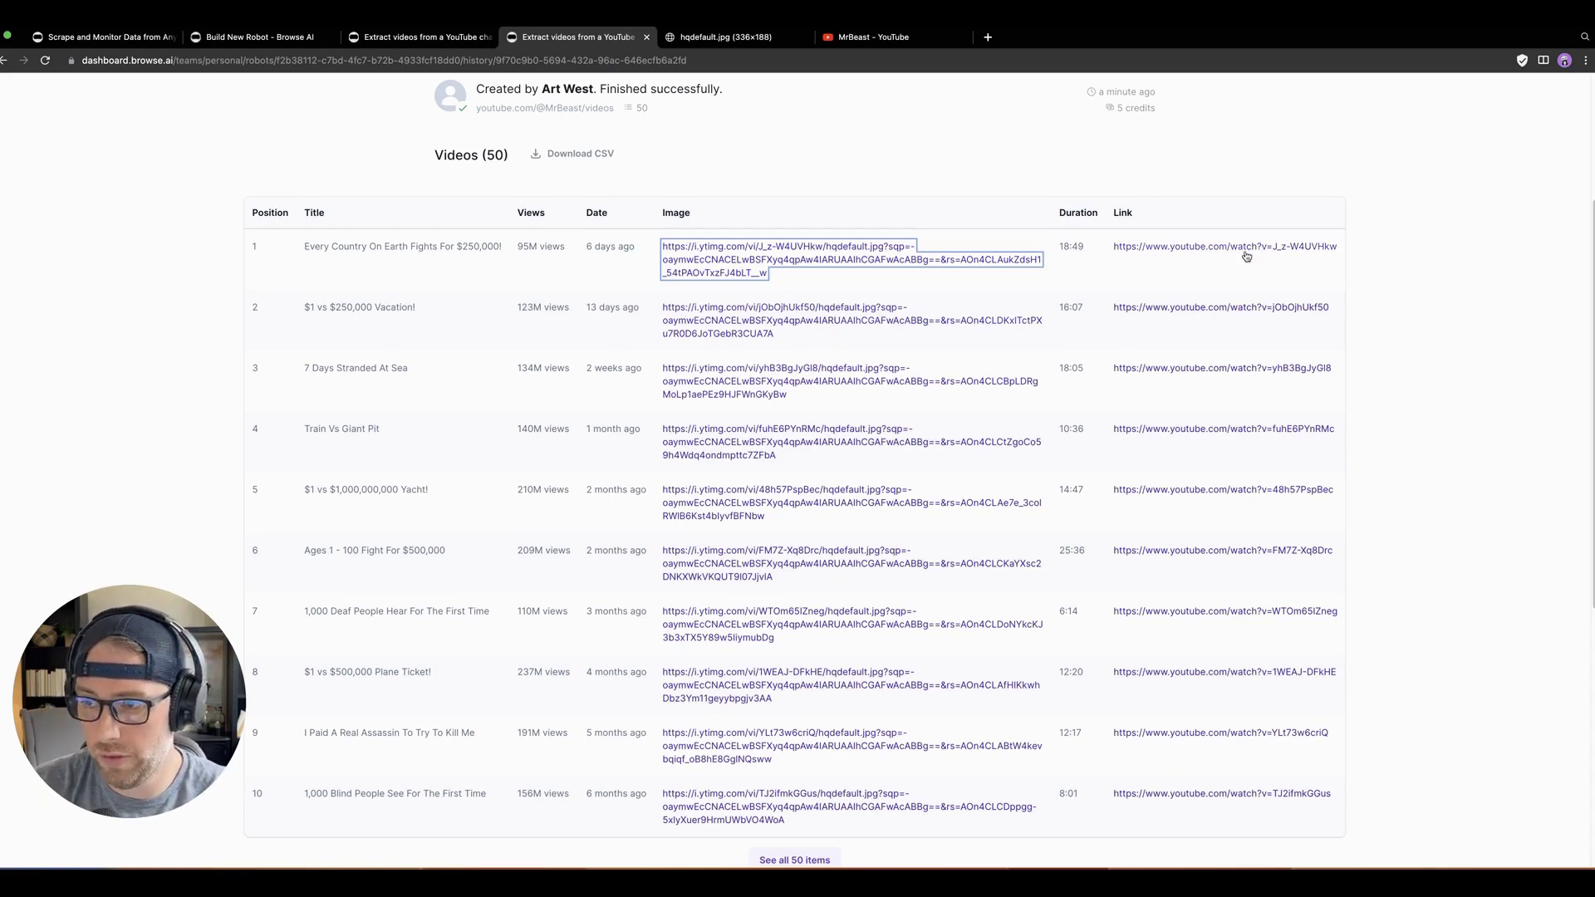
pyautogui.scroll(-6, 748, 374)
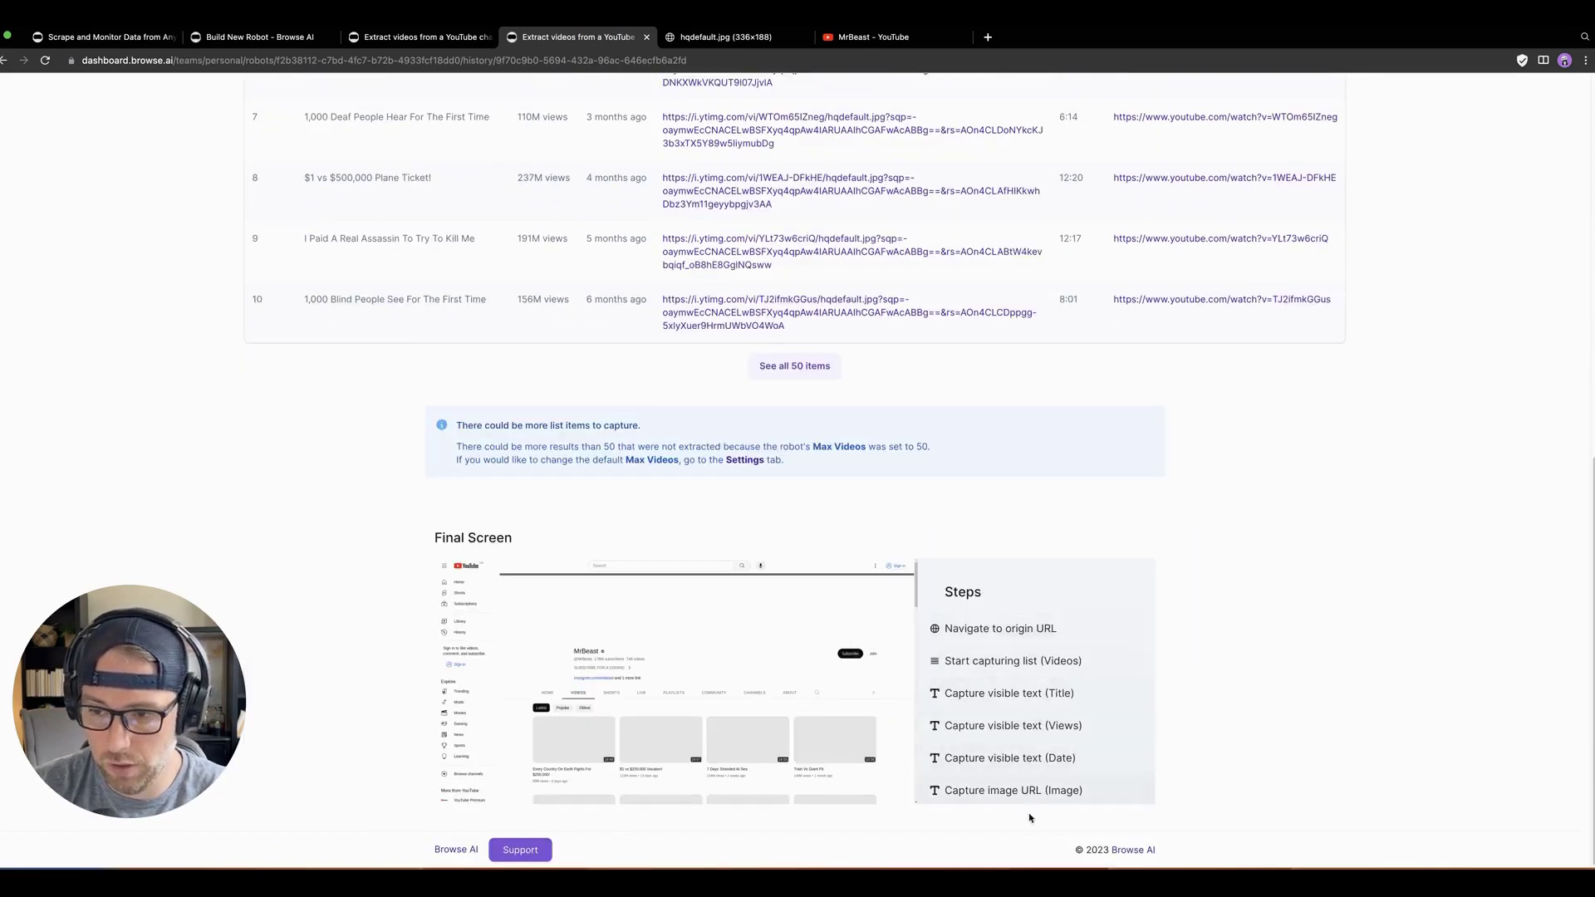
pyautogui.scroll(9, 872, 648)
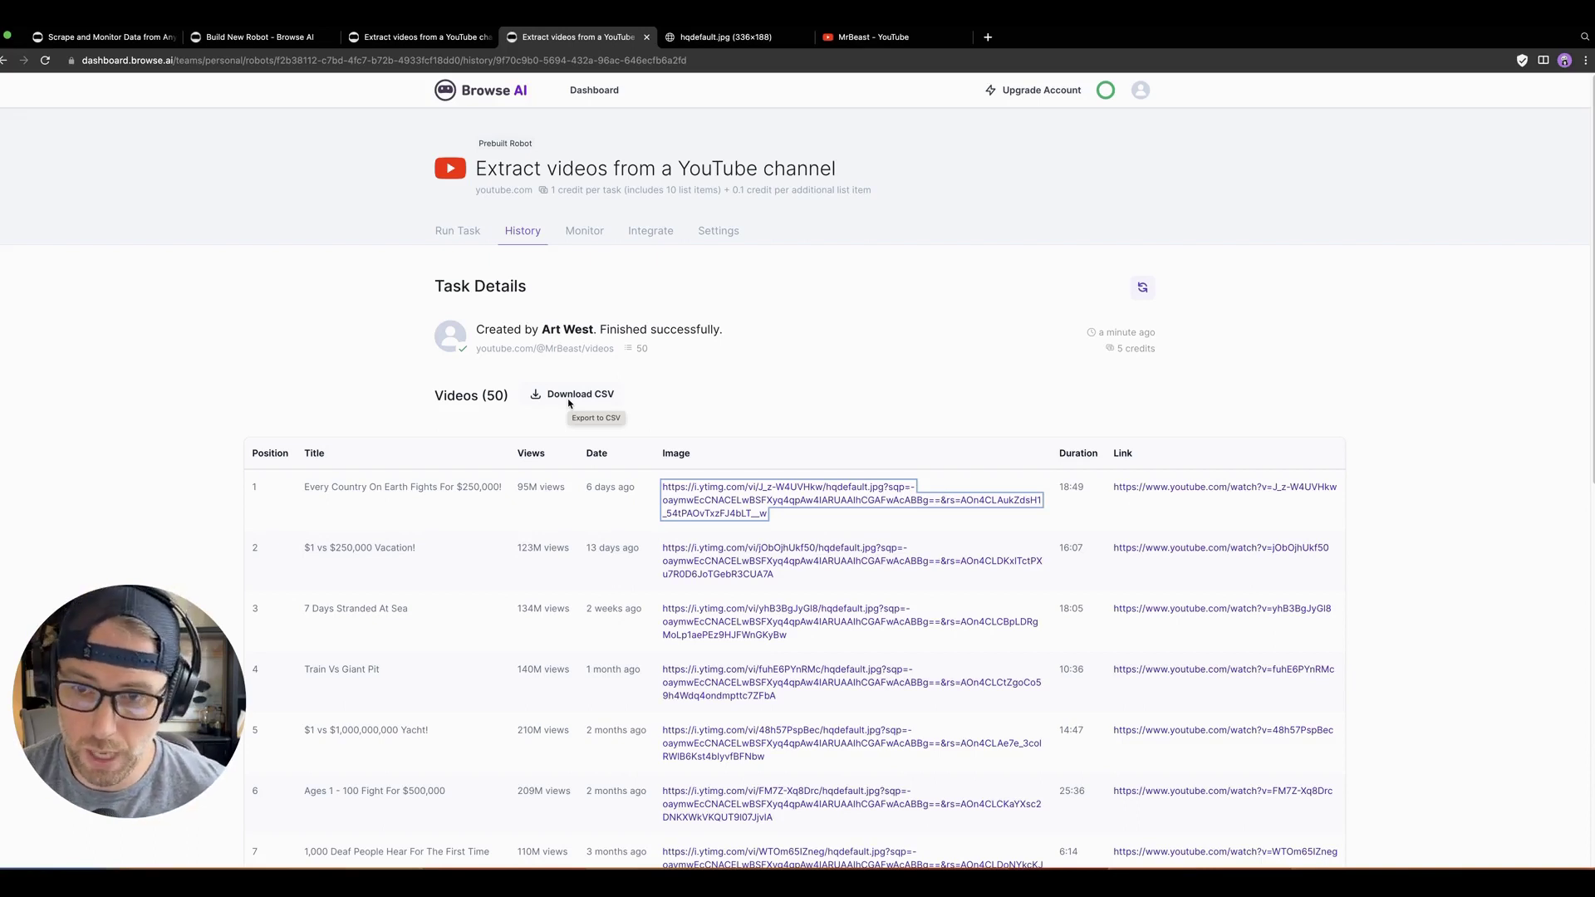
# - Preview a new monitor set to once every day without saving, then view integration options
pyautogui.click(592, 230)
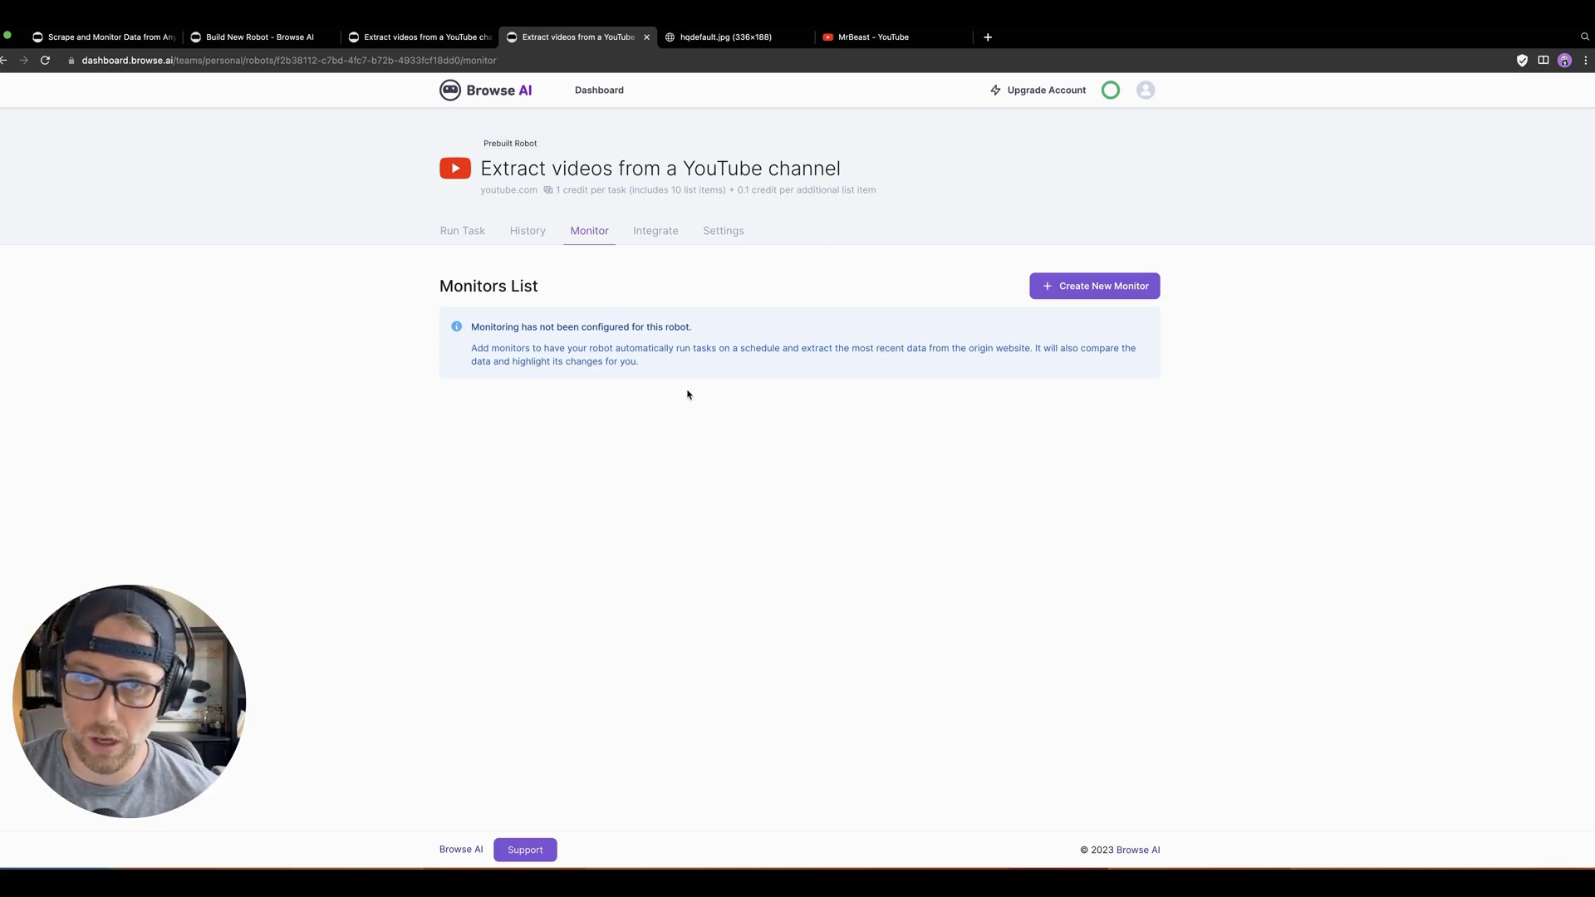
pyautogui.click(1080, 292)
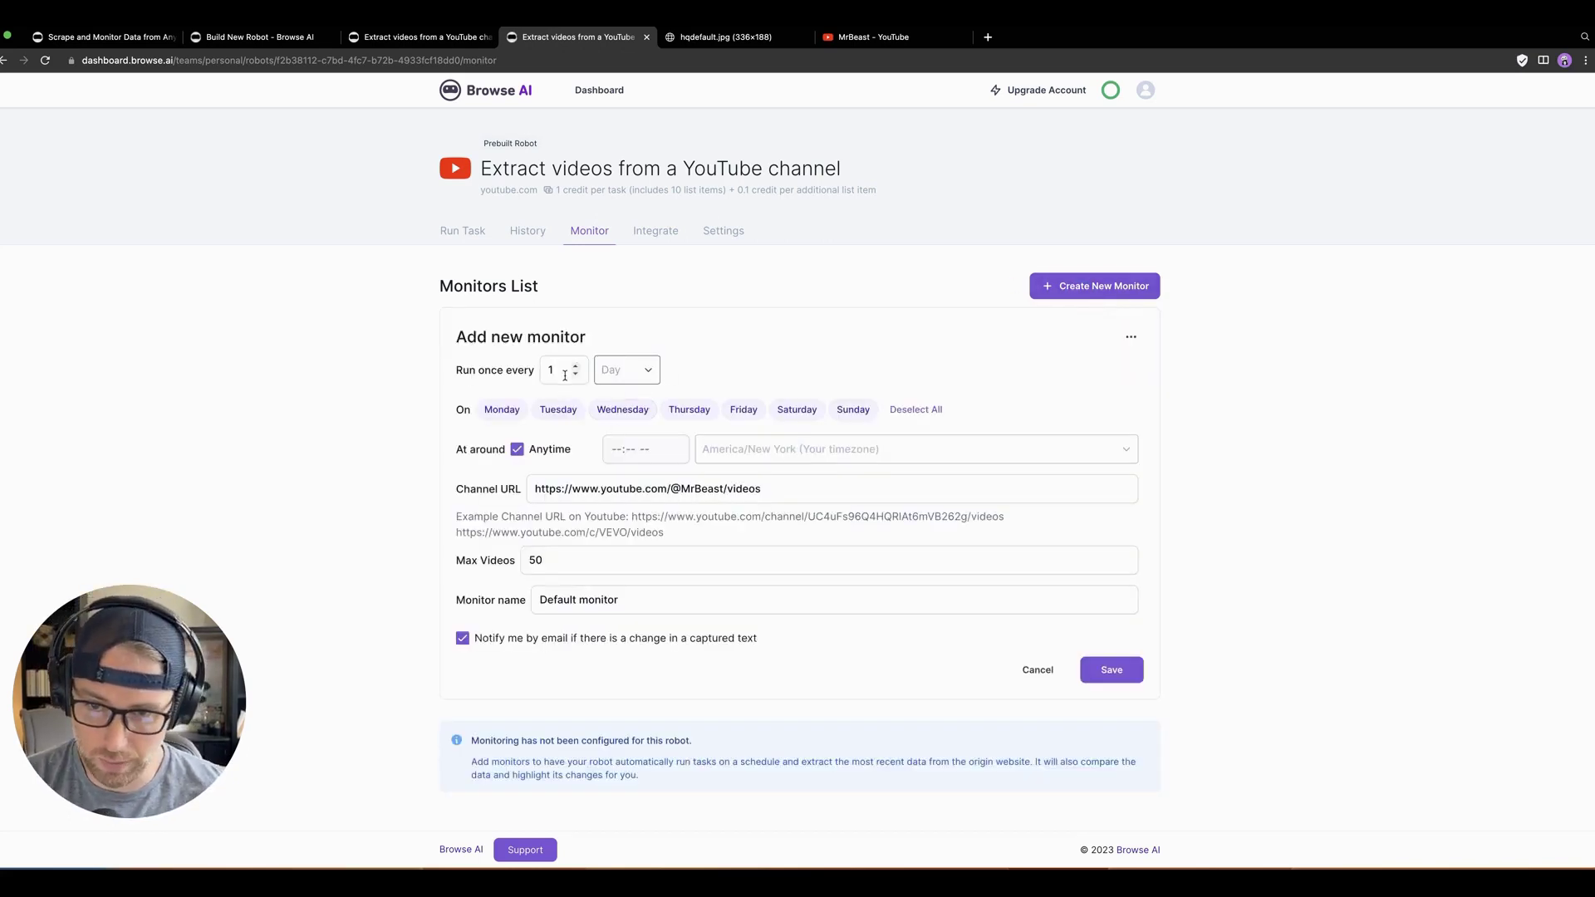
pyautogui.click(613, 369)
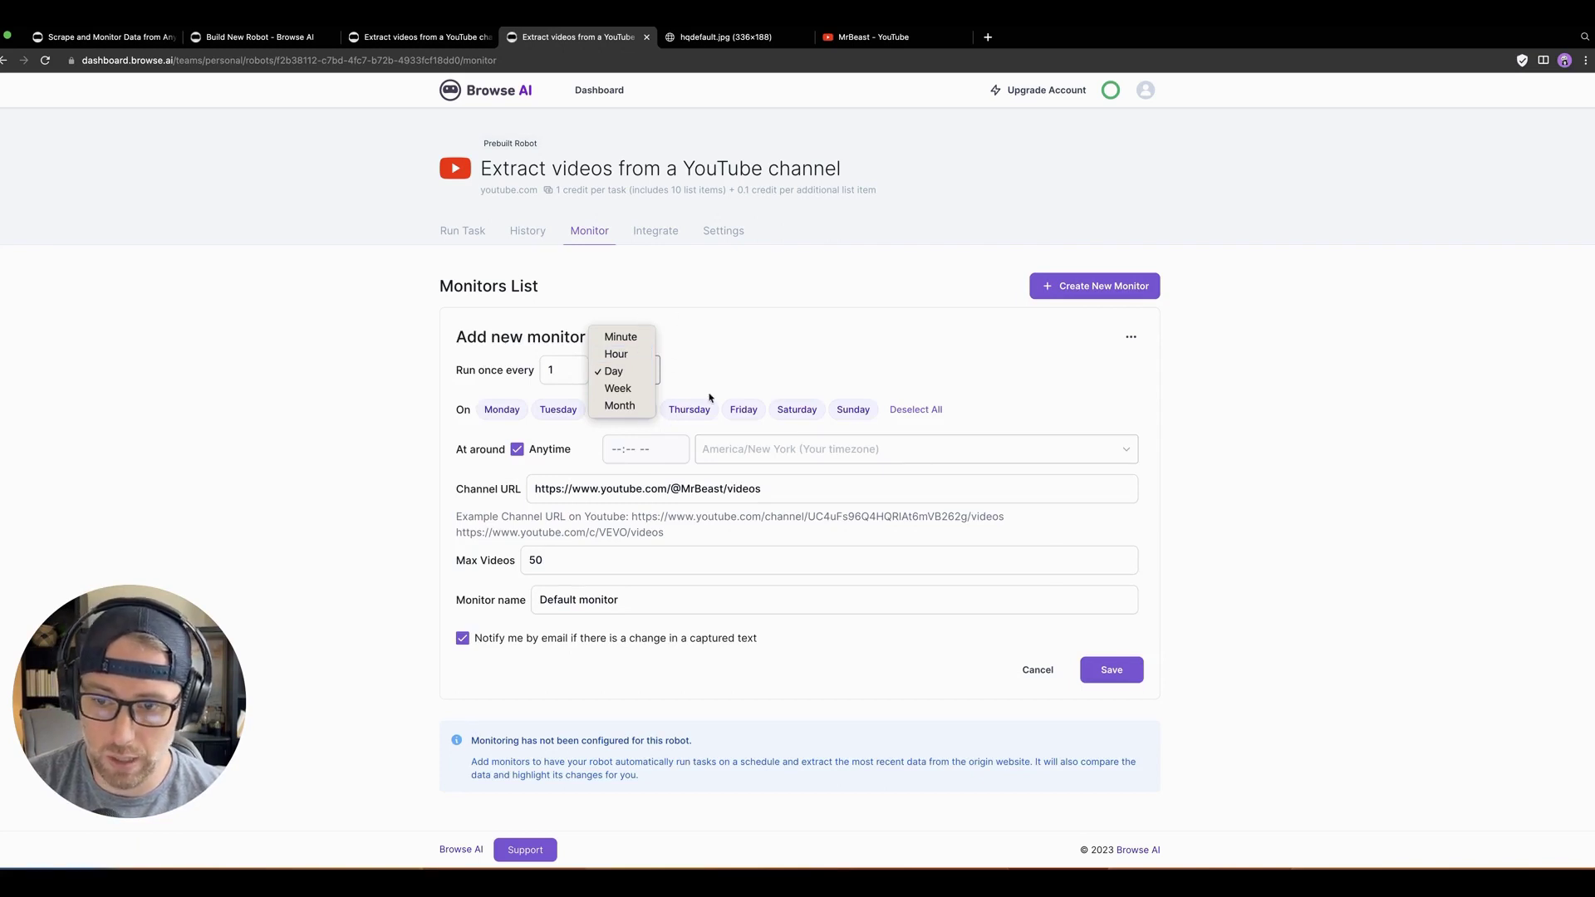
pyautogui.click(760, 361)
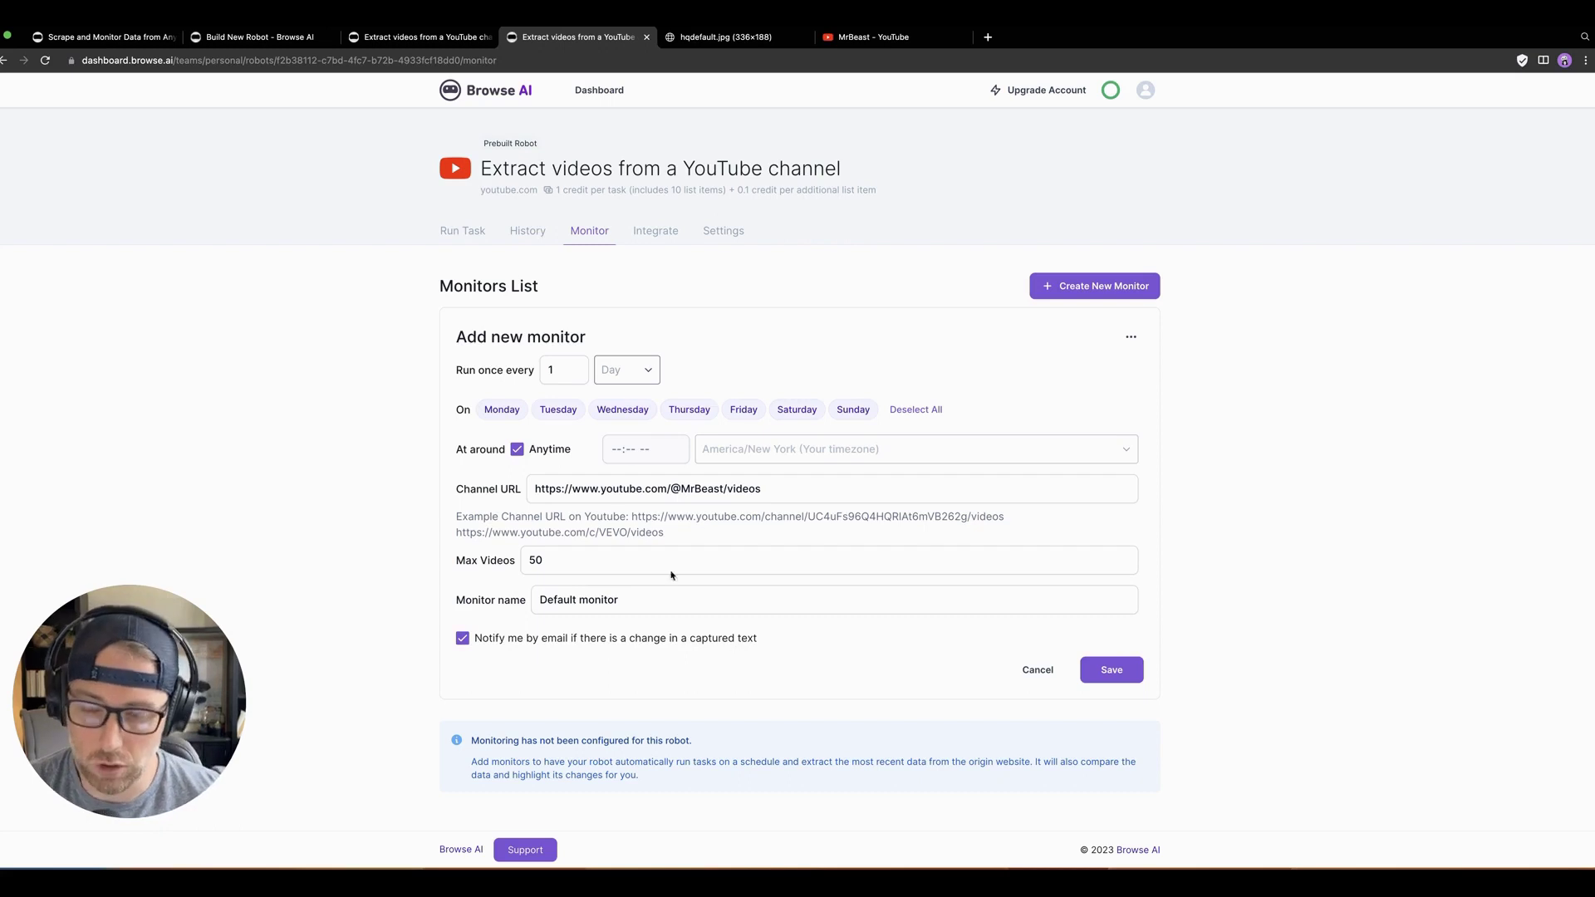
pyautogui.click(658, 232)
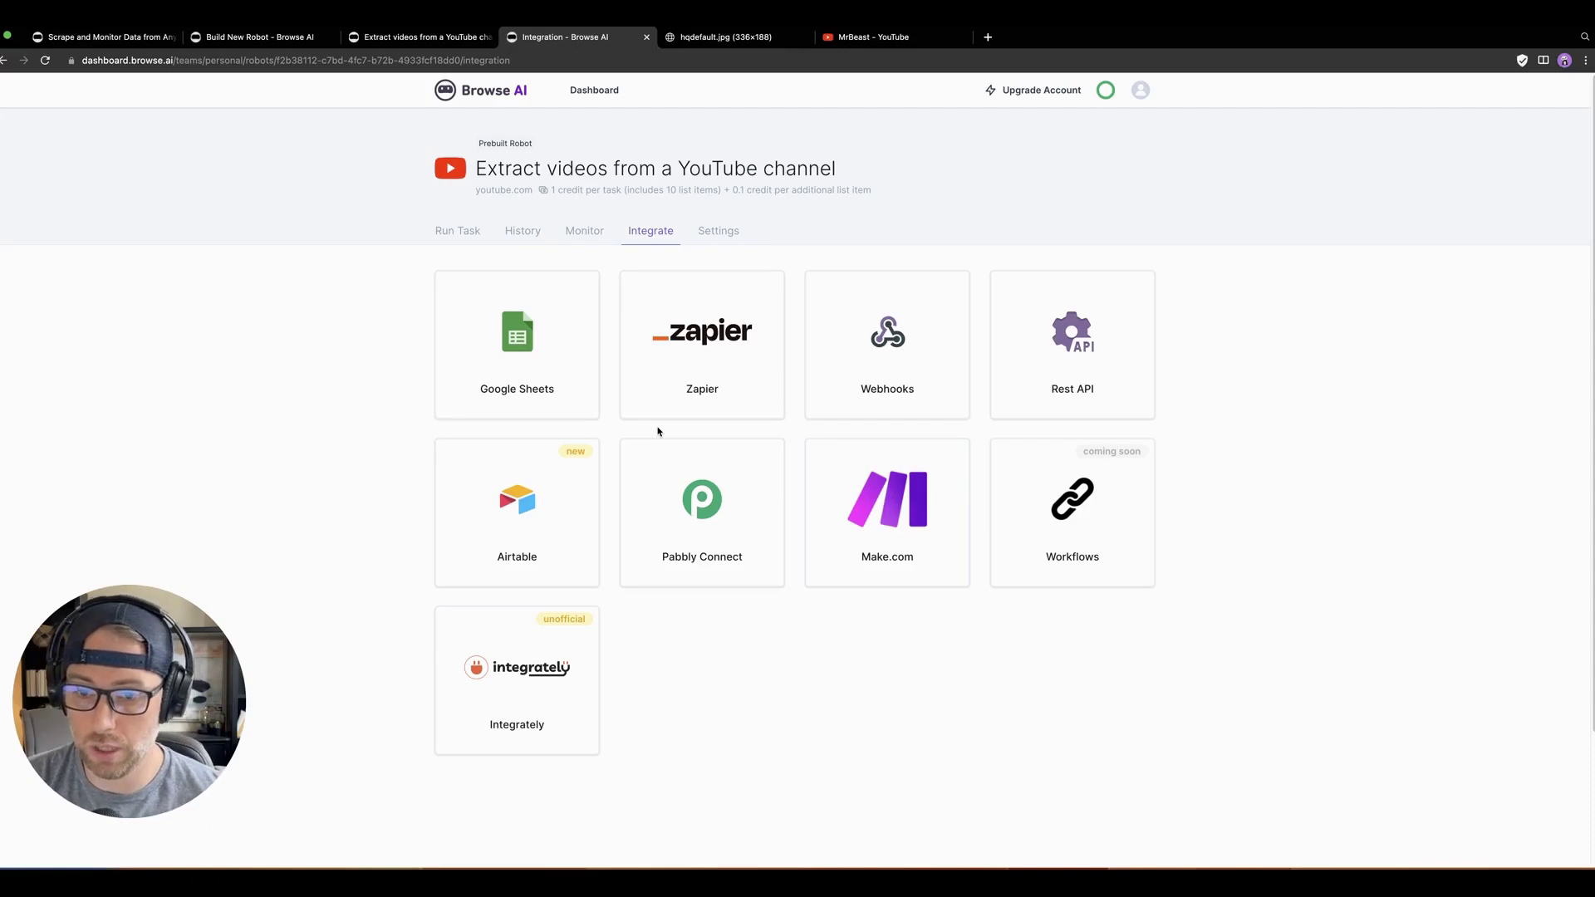
# - Enable Google Sheets syncing for the robot and connect the authorized Google account
pyautogui.click(516, 356)
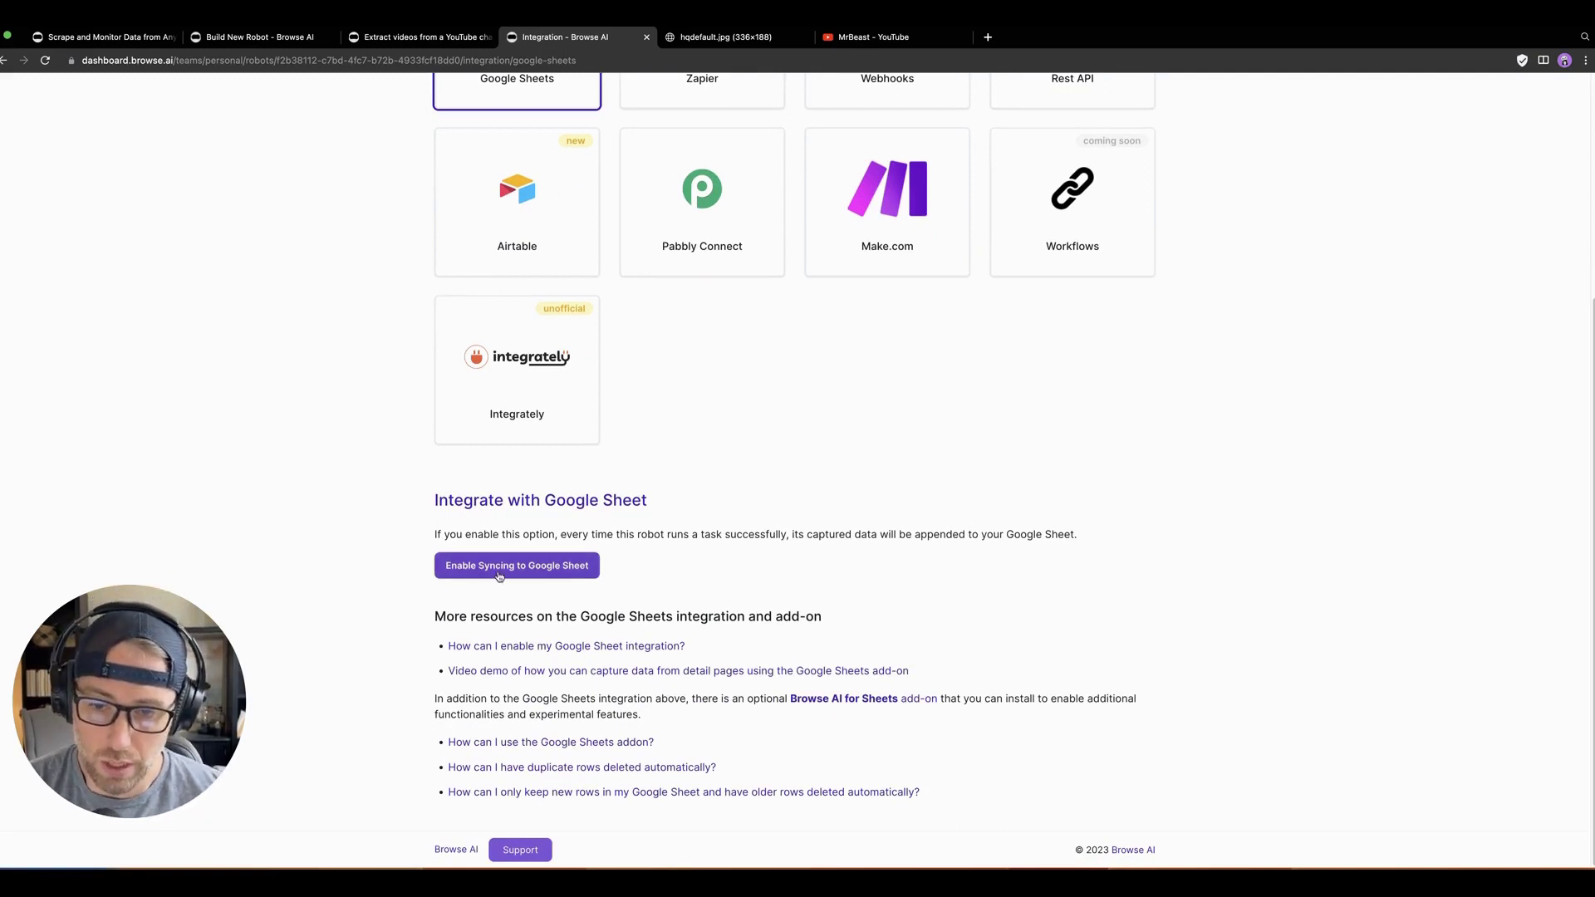
pyautogui.click(441, 568)
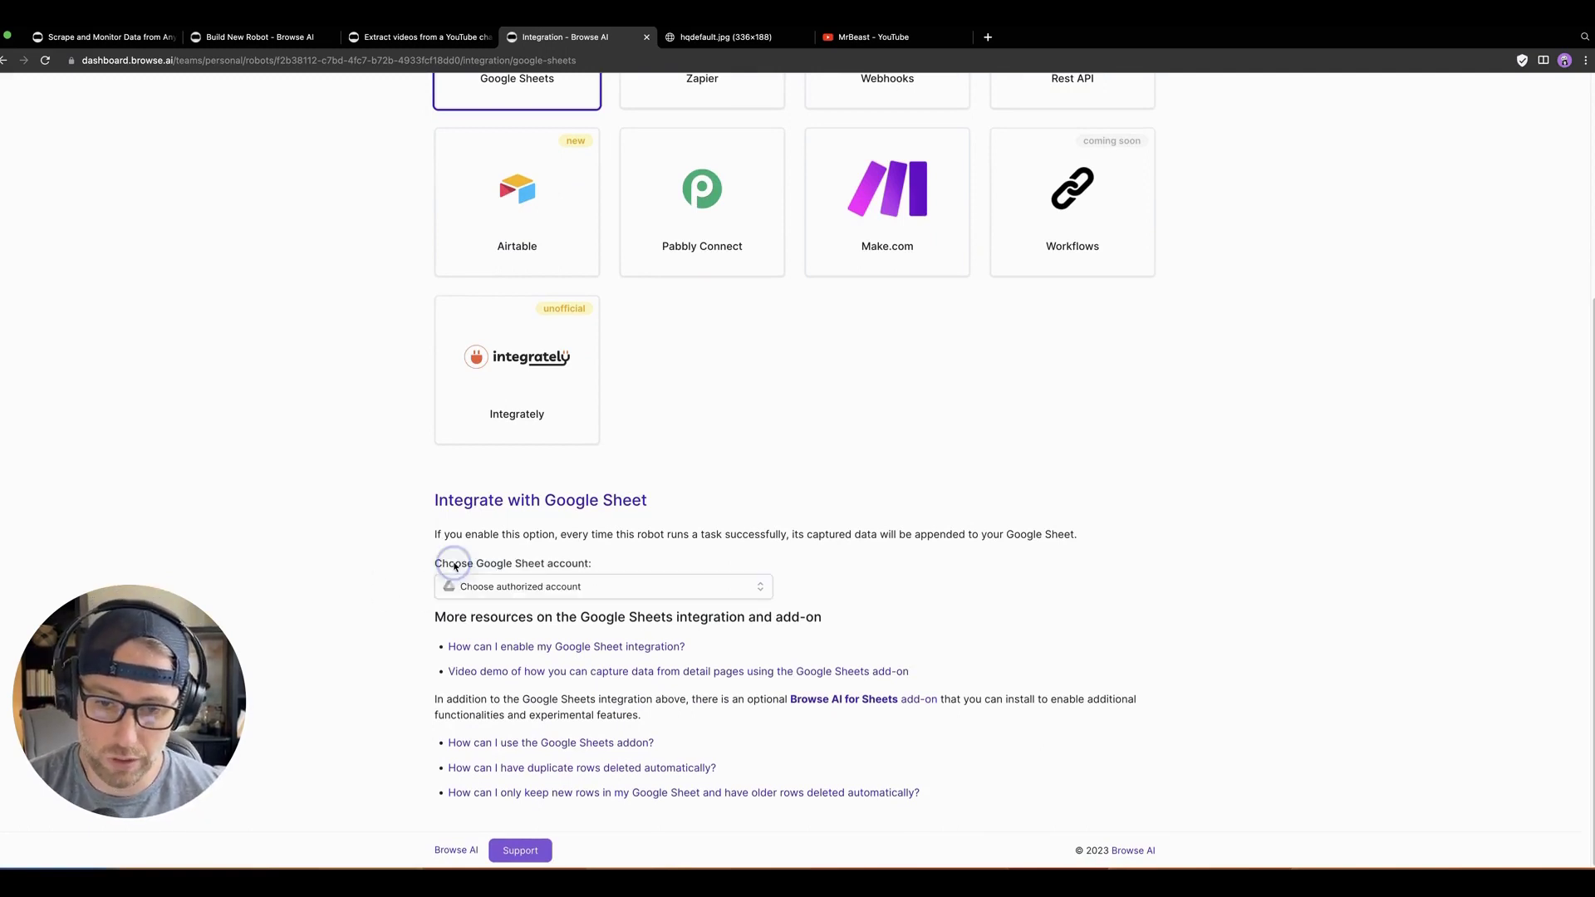
pyautogui.click(546, 588)
pyautogui.click(529, 618)
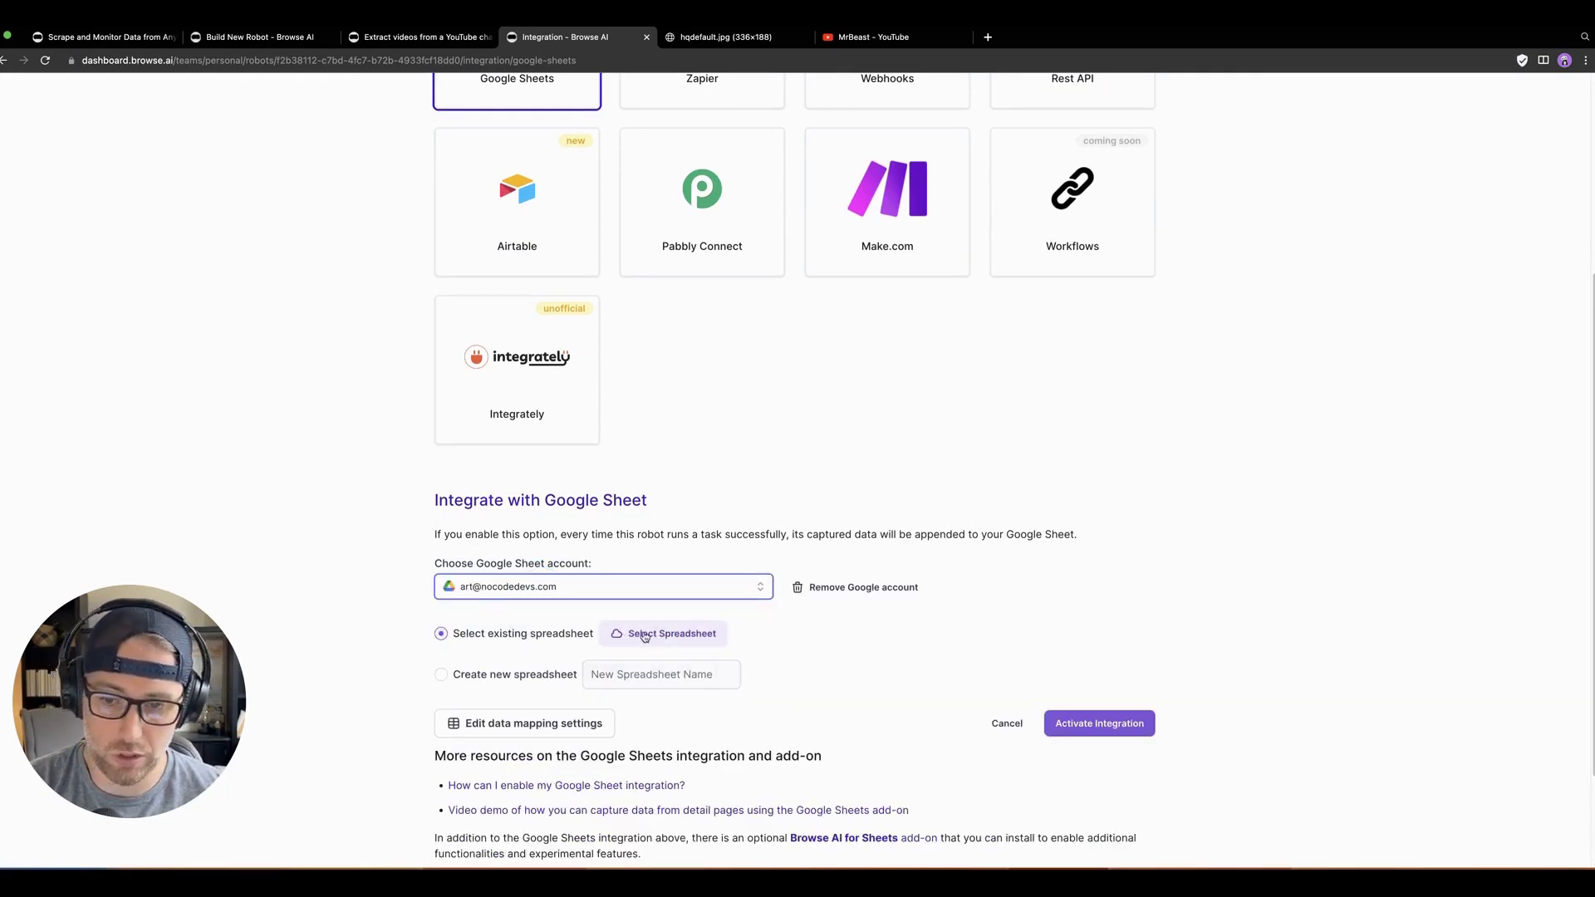
# - Create a new spreadsheet named 'mrbeast', activate the integration, and open the sheet
pyautogui.click(465, 674)
pyautogui.click(633, 675)
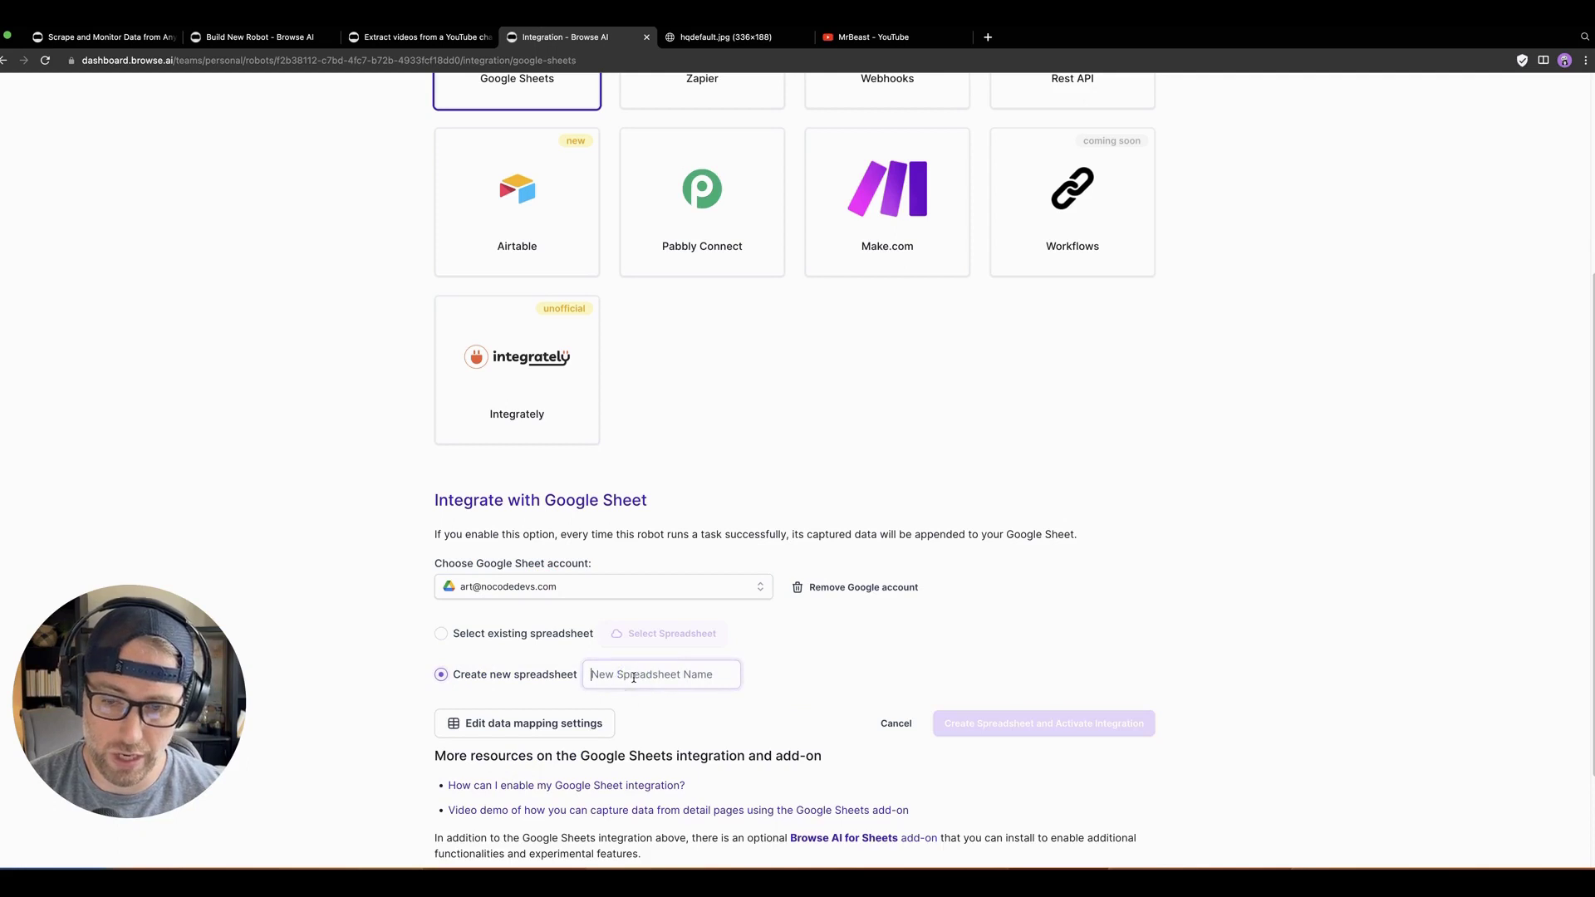
pyautogui.write('mrbest')
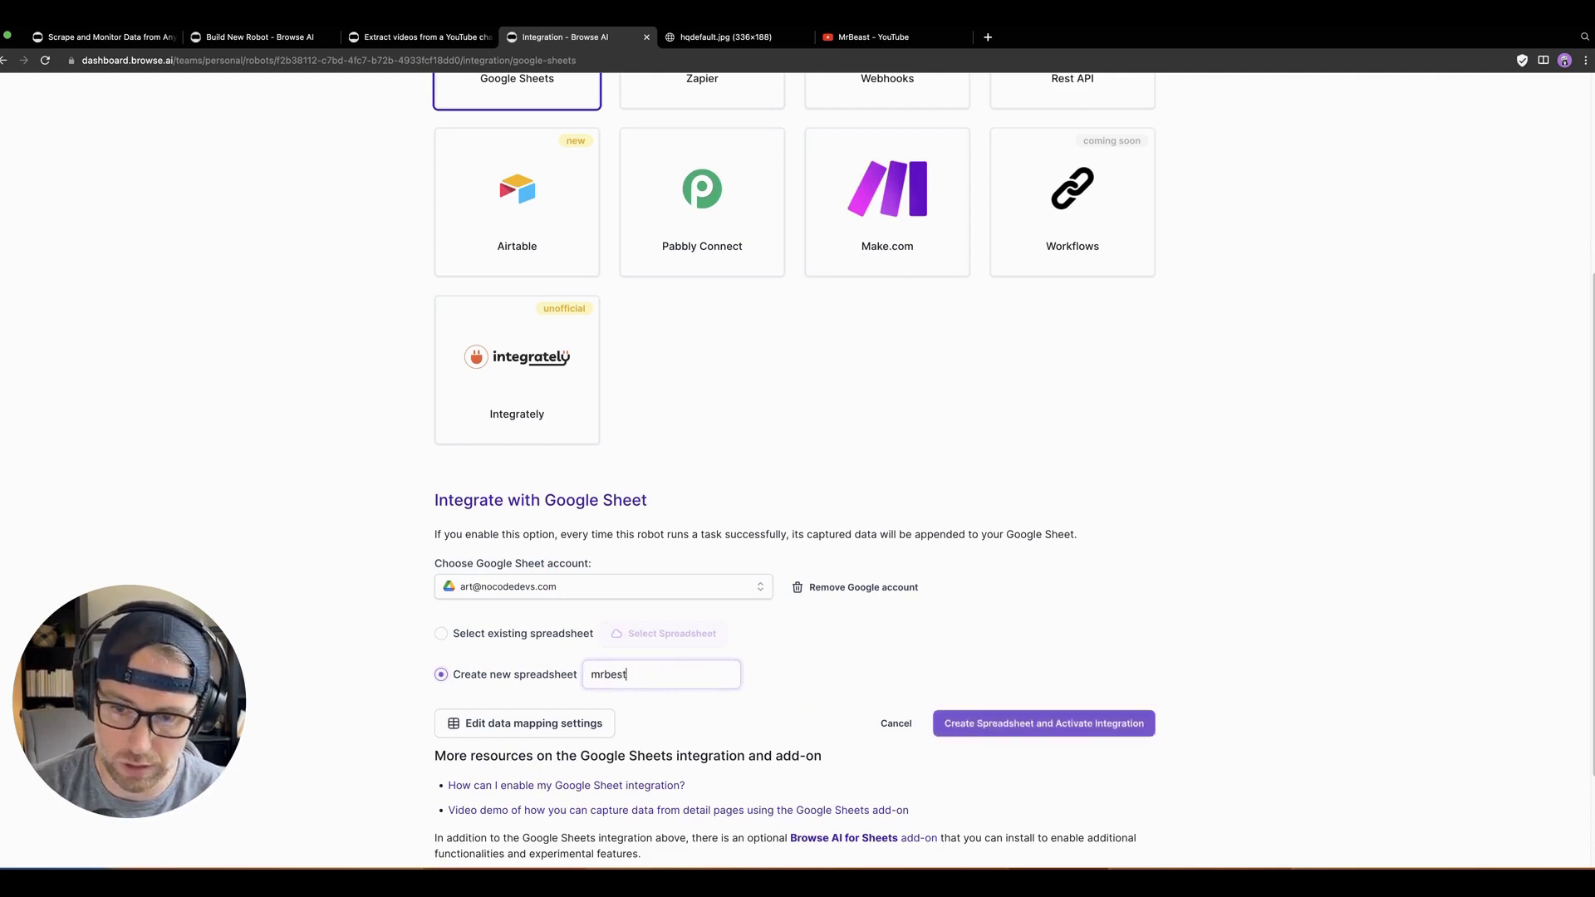
pyautogui.press('BackSpace')
pyautogui.press('BackSpace')
pyautogui.write('as')
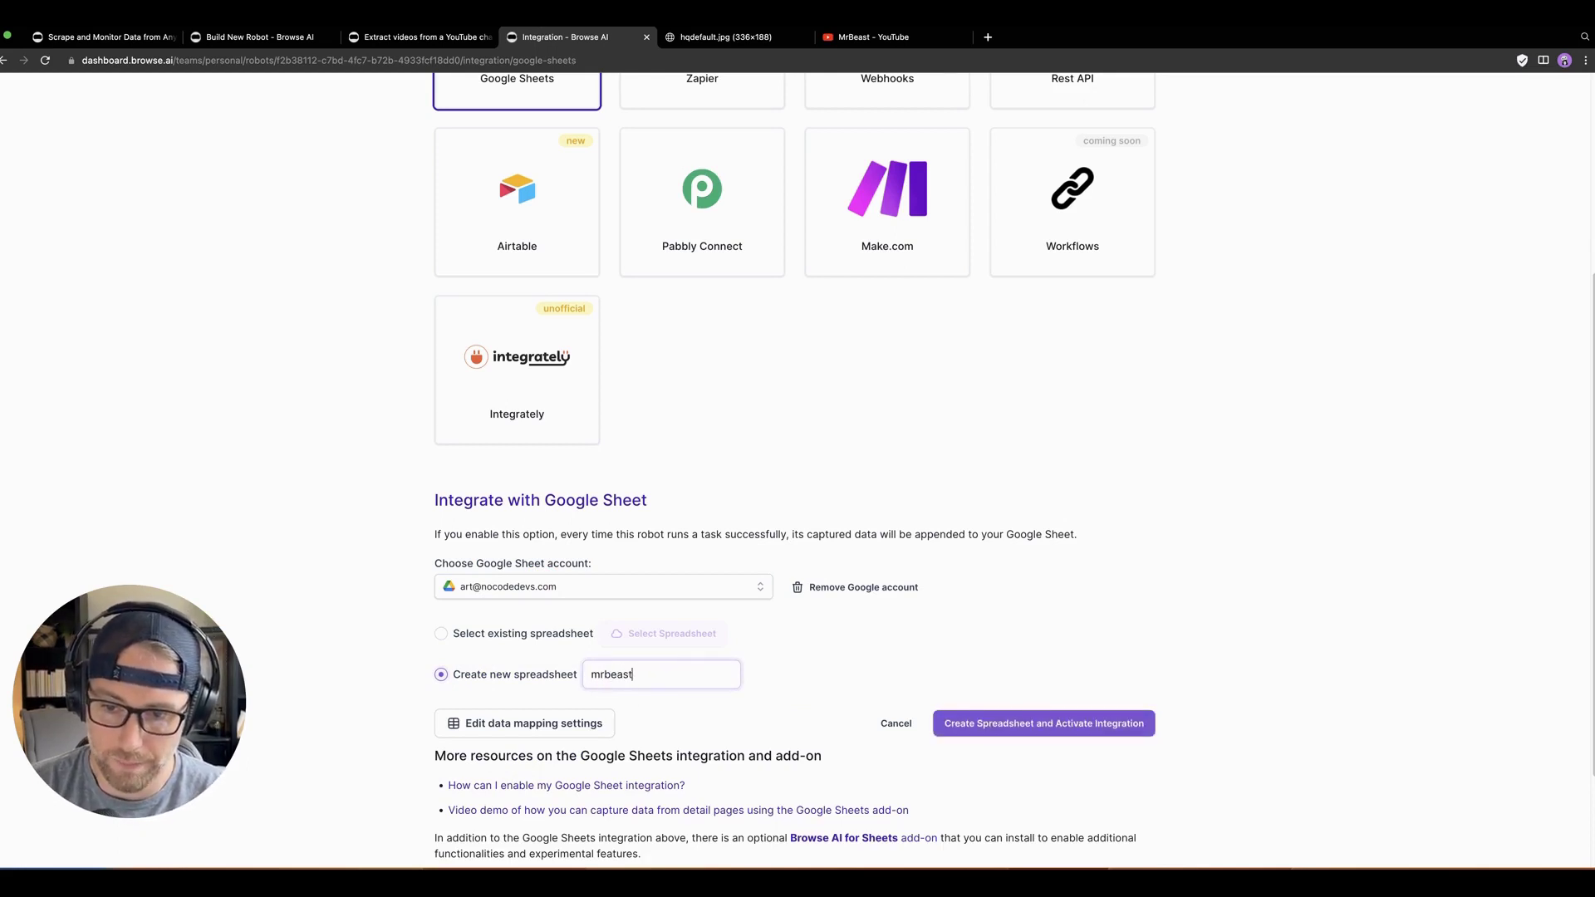
pyautogui.click(1003, 727)
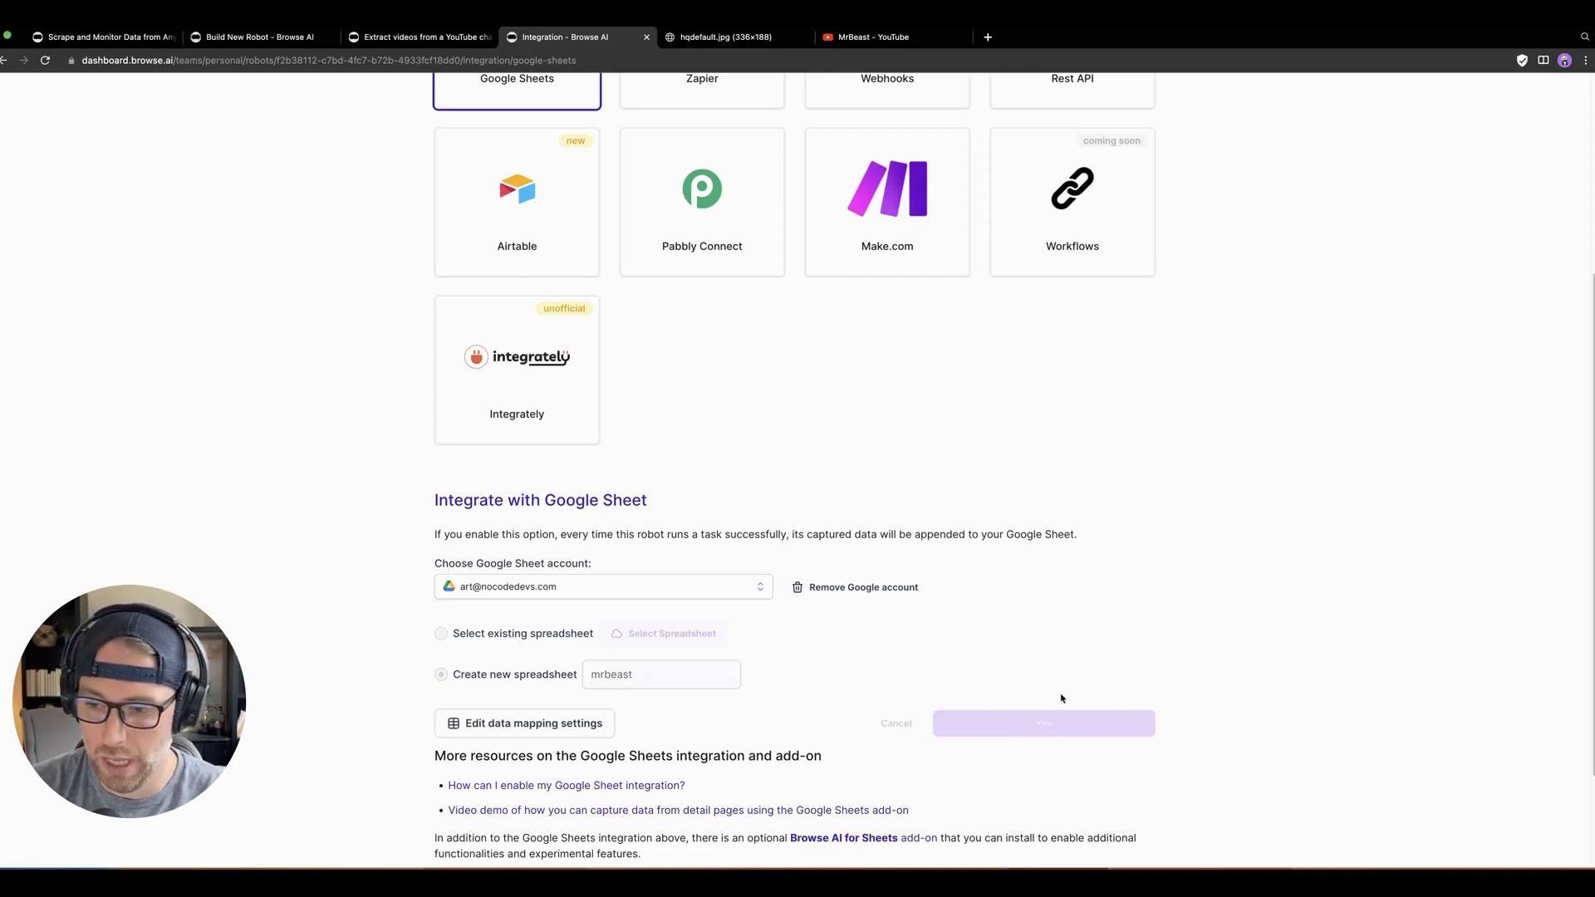
pyautogui.click(1027, 572)
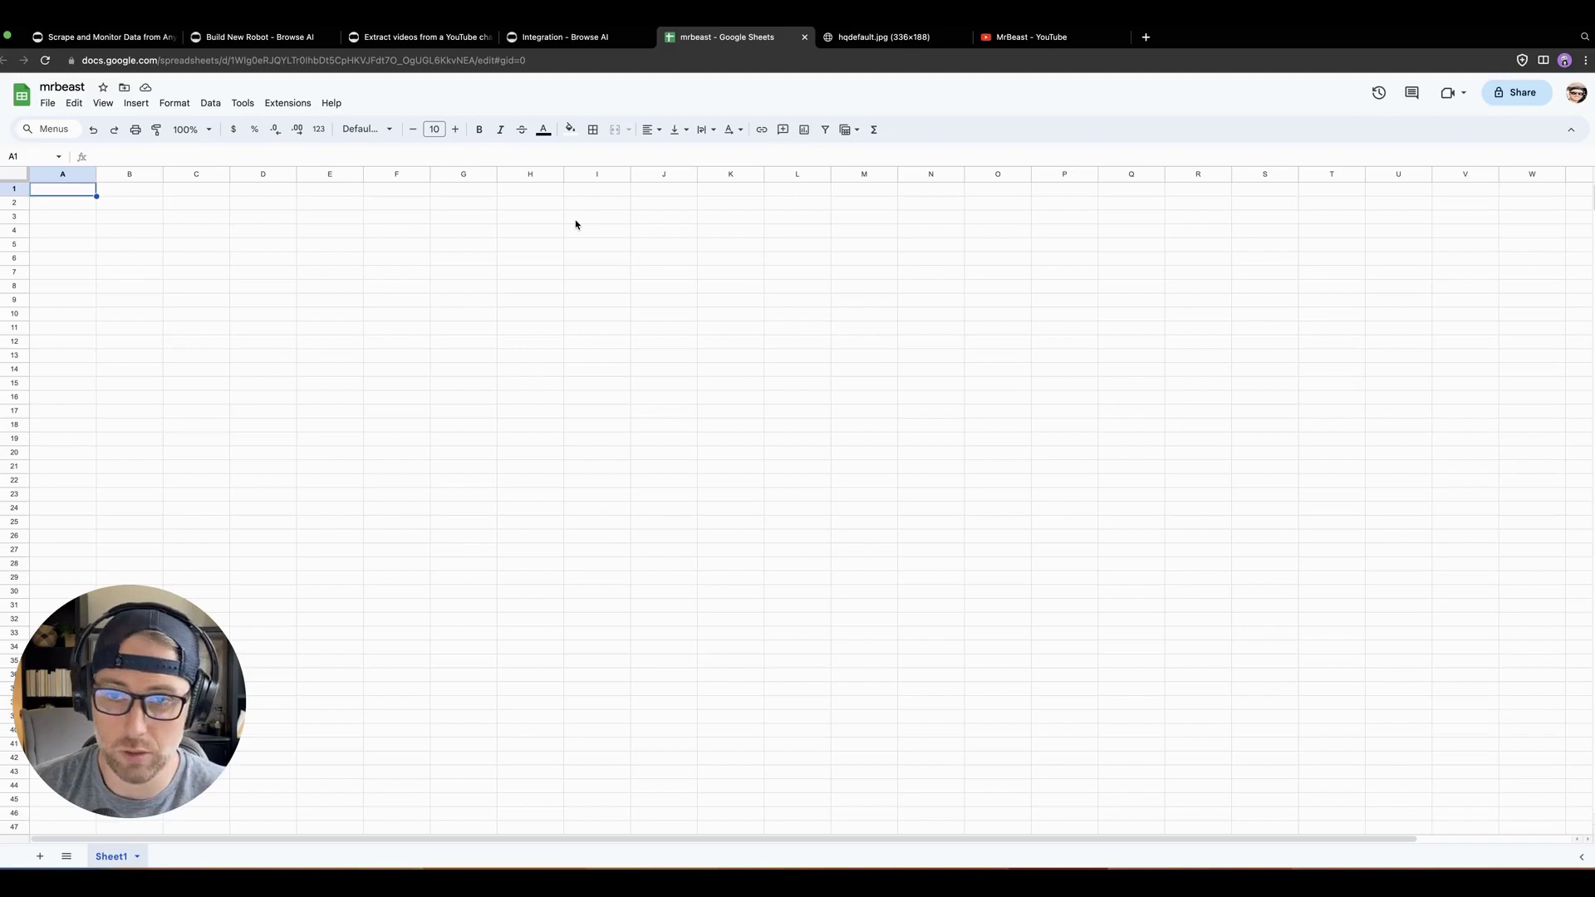
# - Check the robot's settings, then launch a new run on the MrBeast videos URL with 50 max videos
pyautogui.click(565, 36)
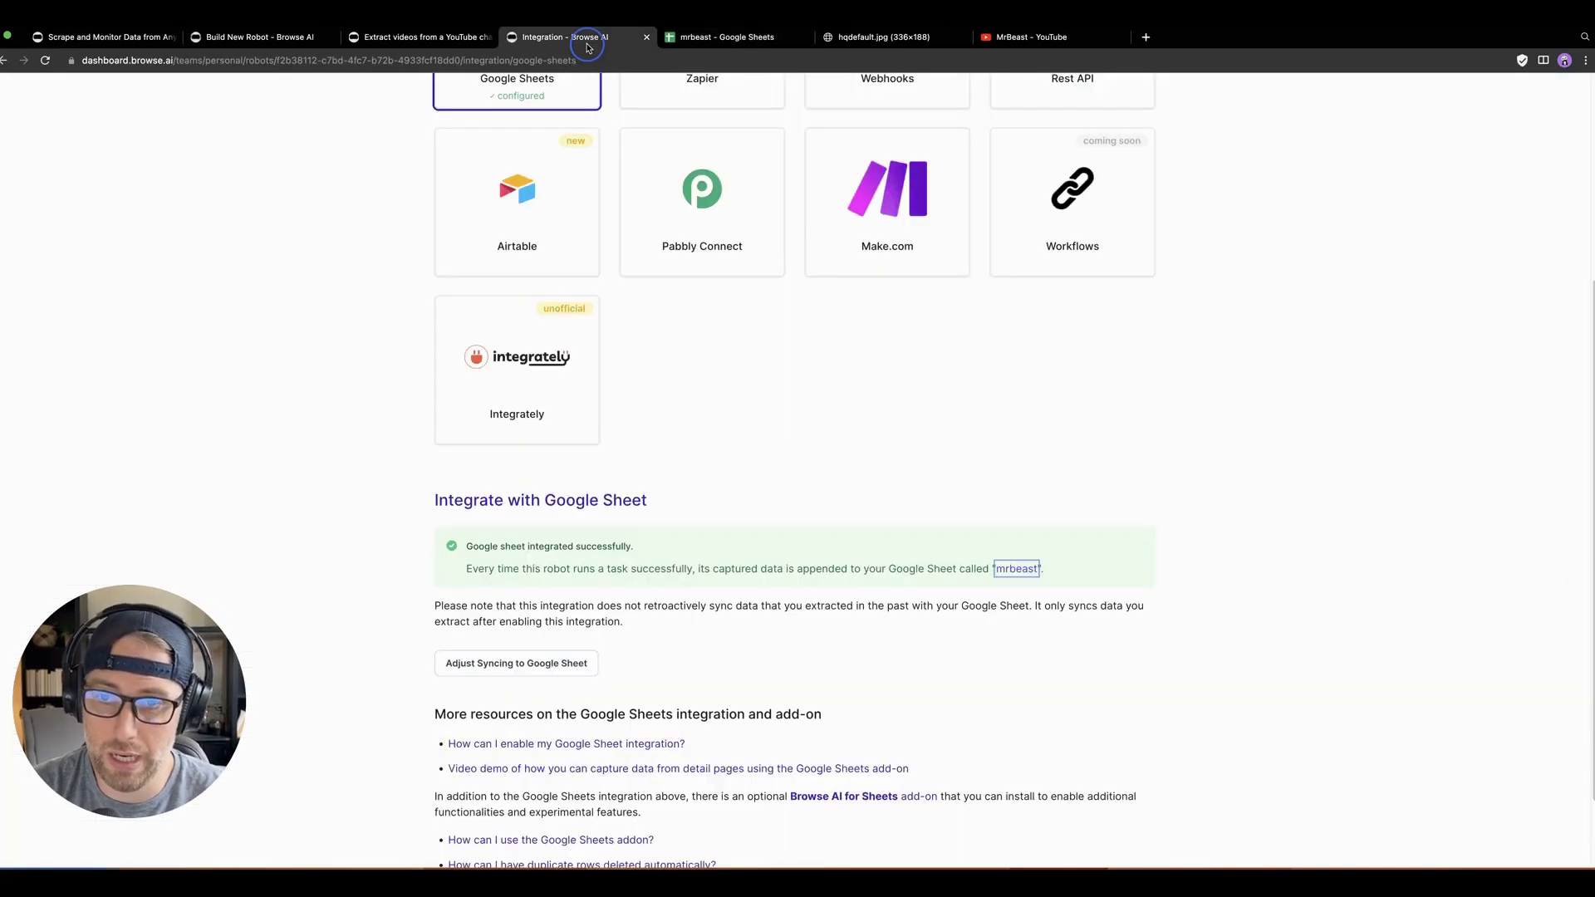
pyautogui.scroll(4, 717, 329)
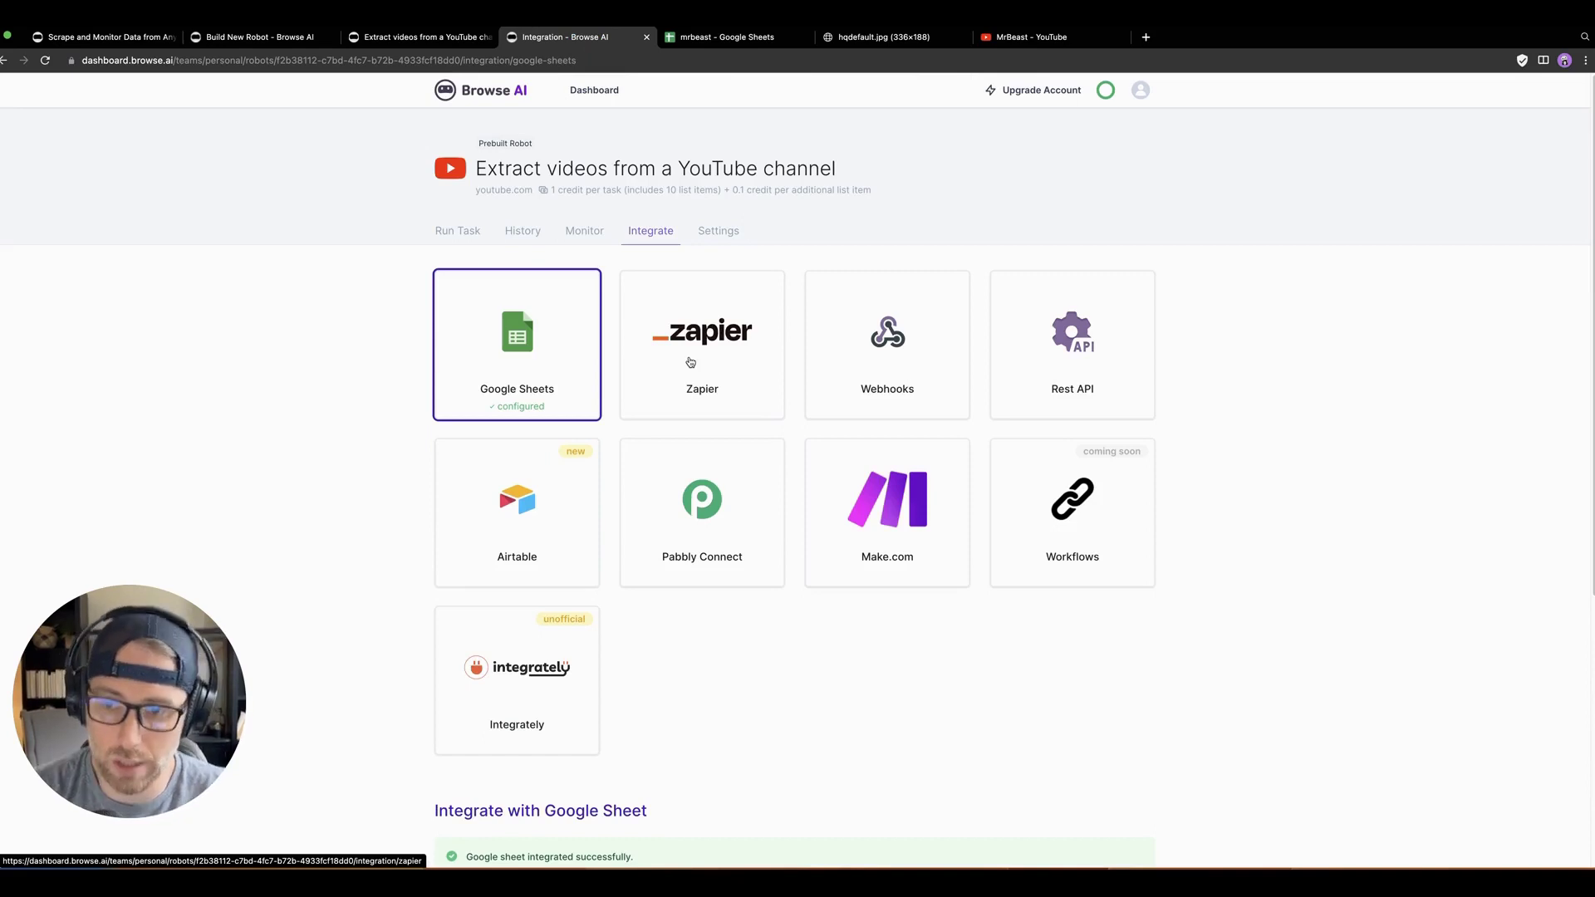
pyautogui.click(718, 231)
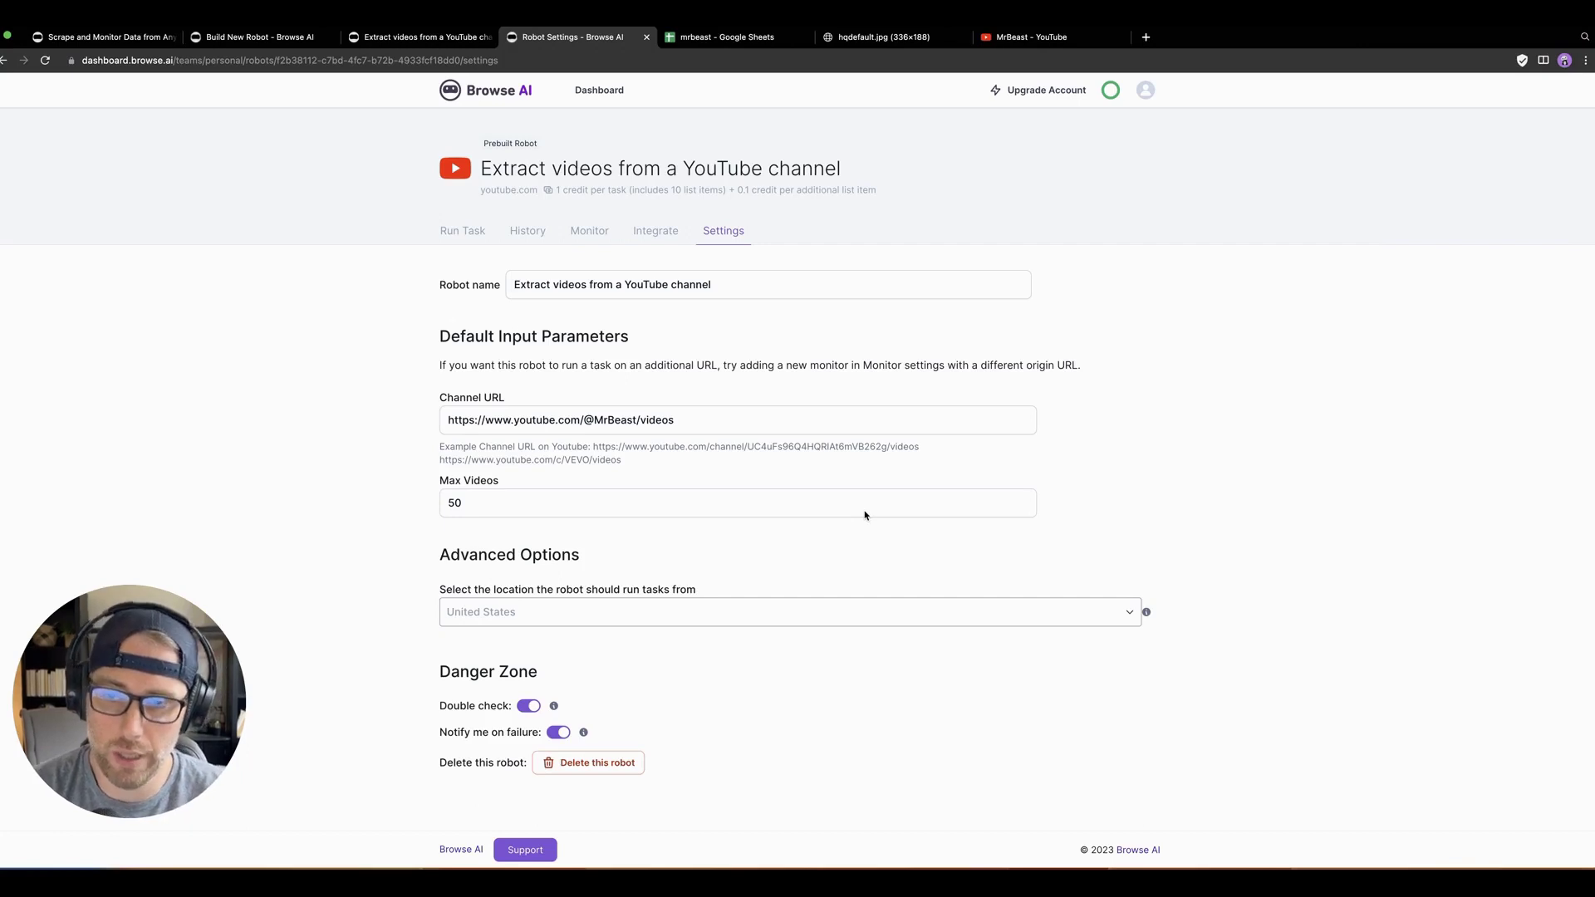
pyautogui.click(460, 232)
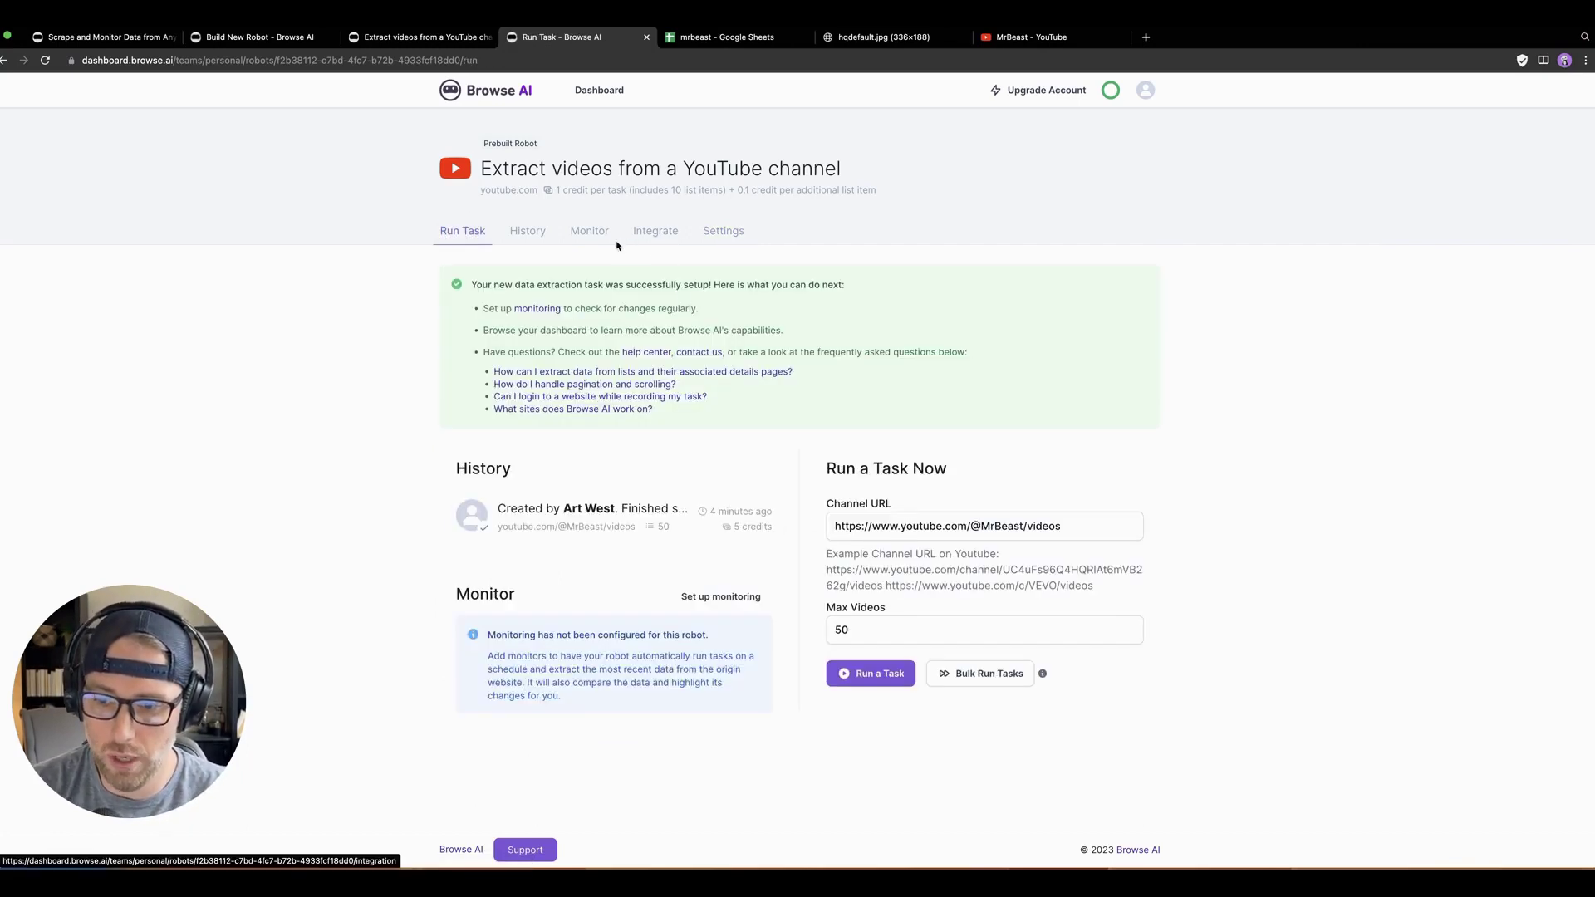
pyautogui.click(887, 680)
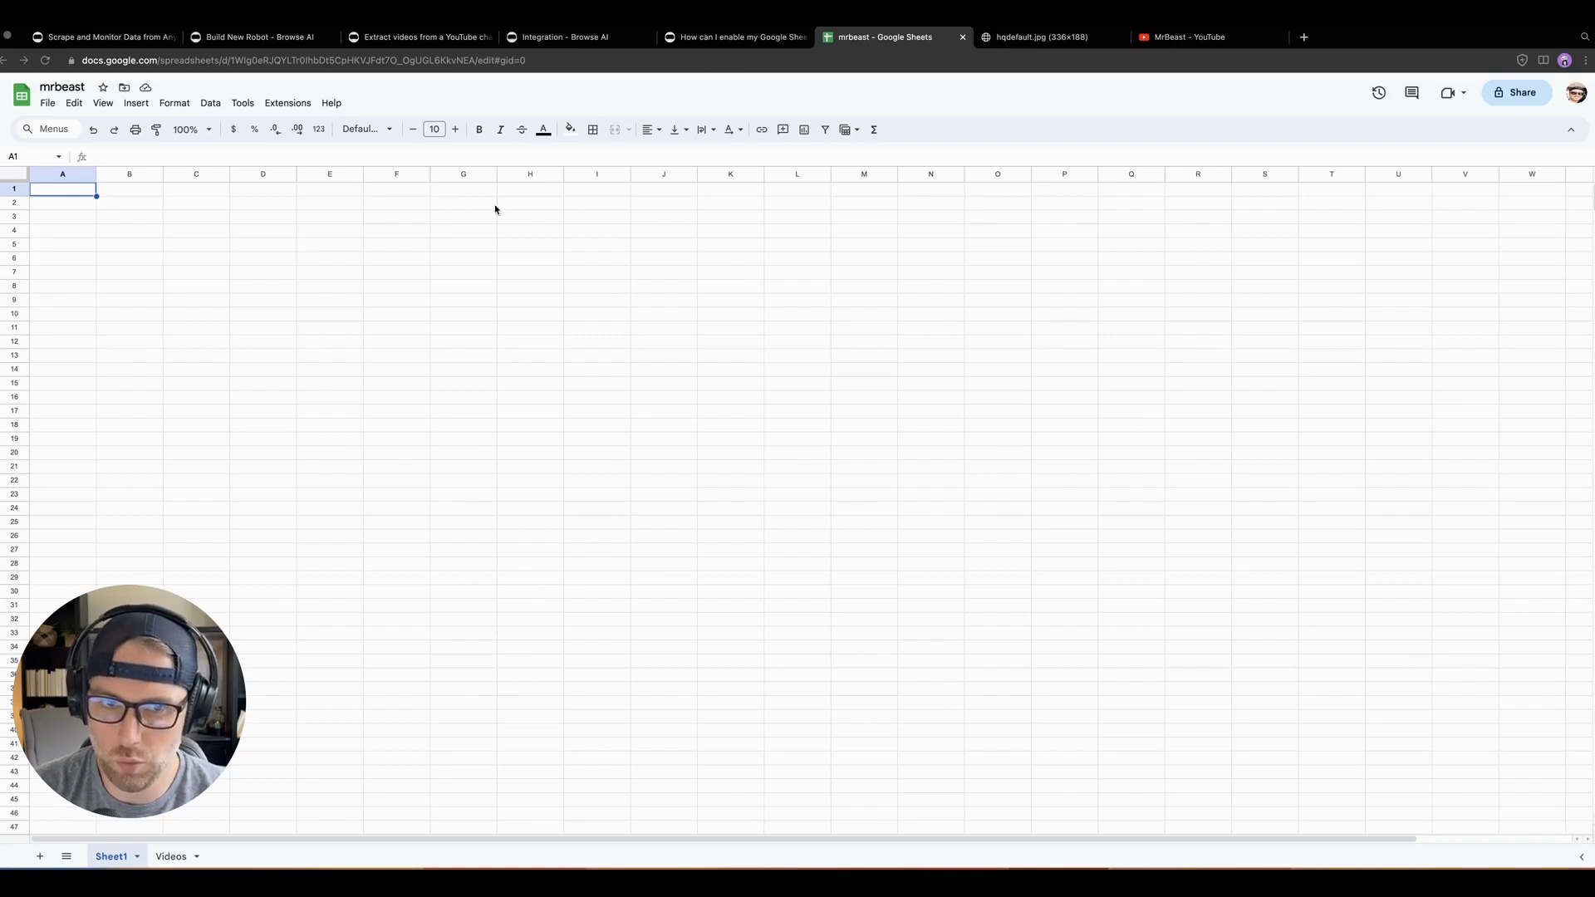
# - Switch to the synced Videos sheet to view the extracted rows
pyautogui.click(171, 858)
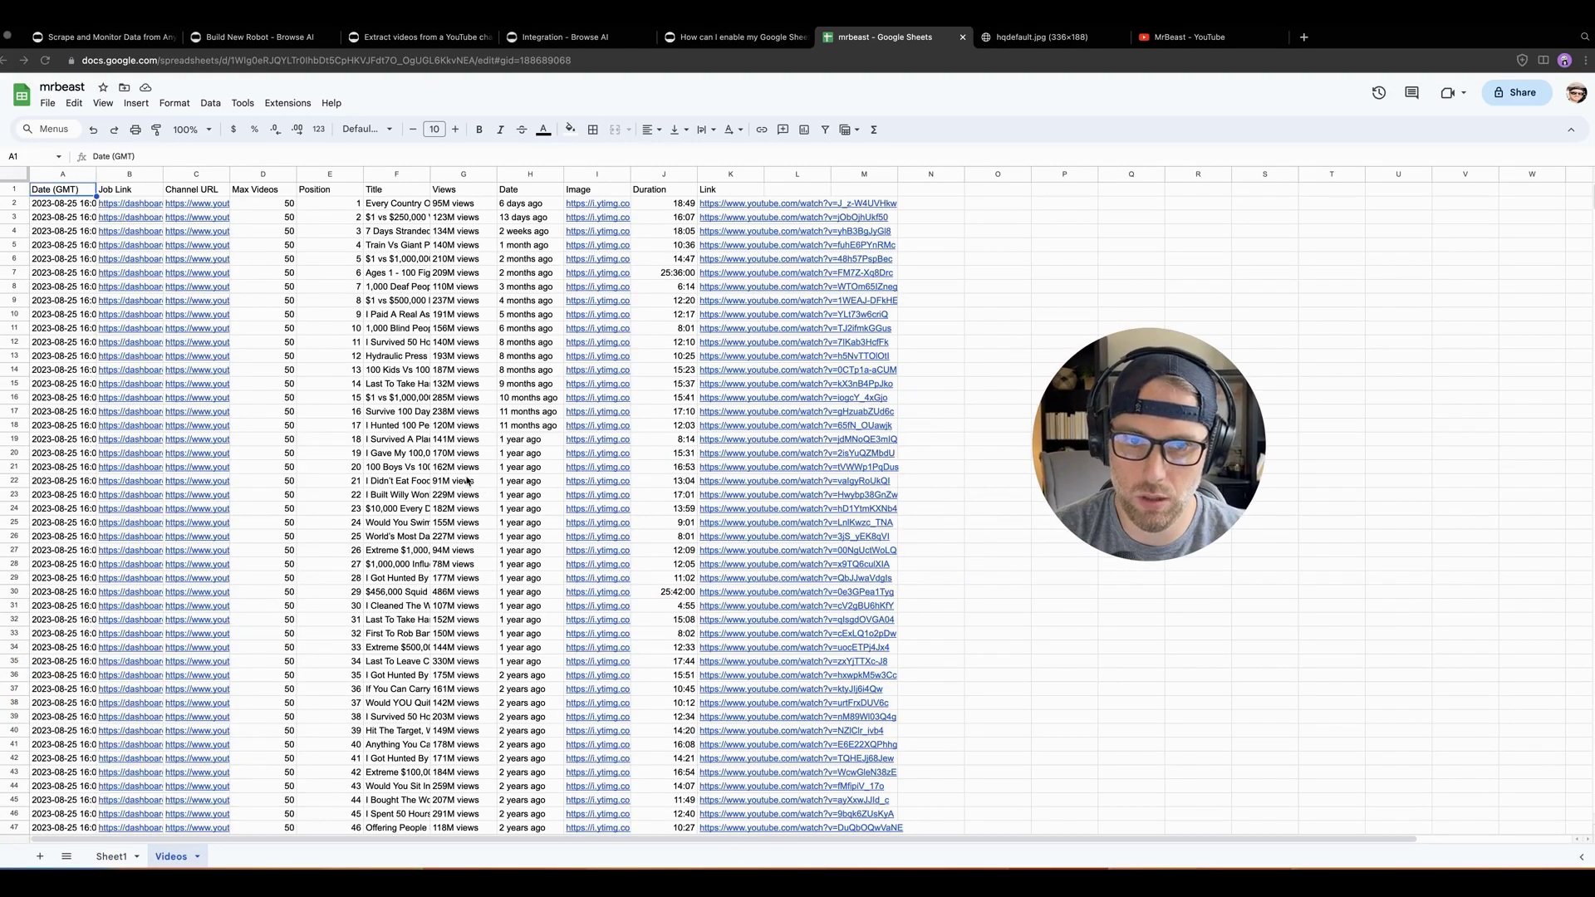
pyautogui.scroll(-2, 488, 381)
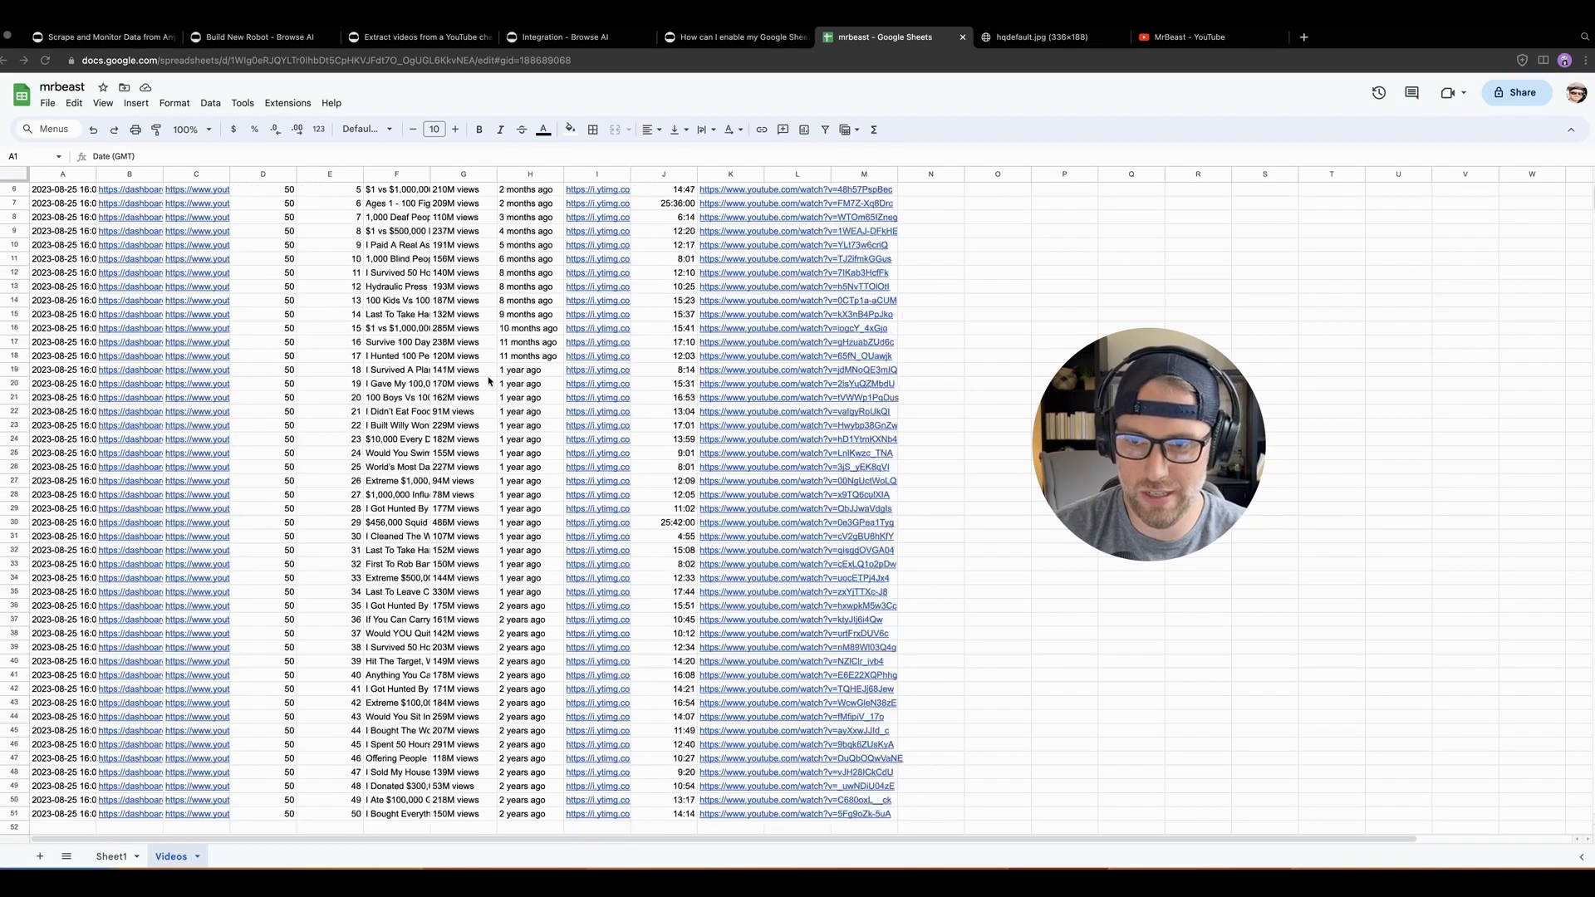
pyautogui.scroll(2, 489, 381)
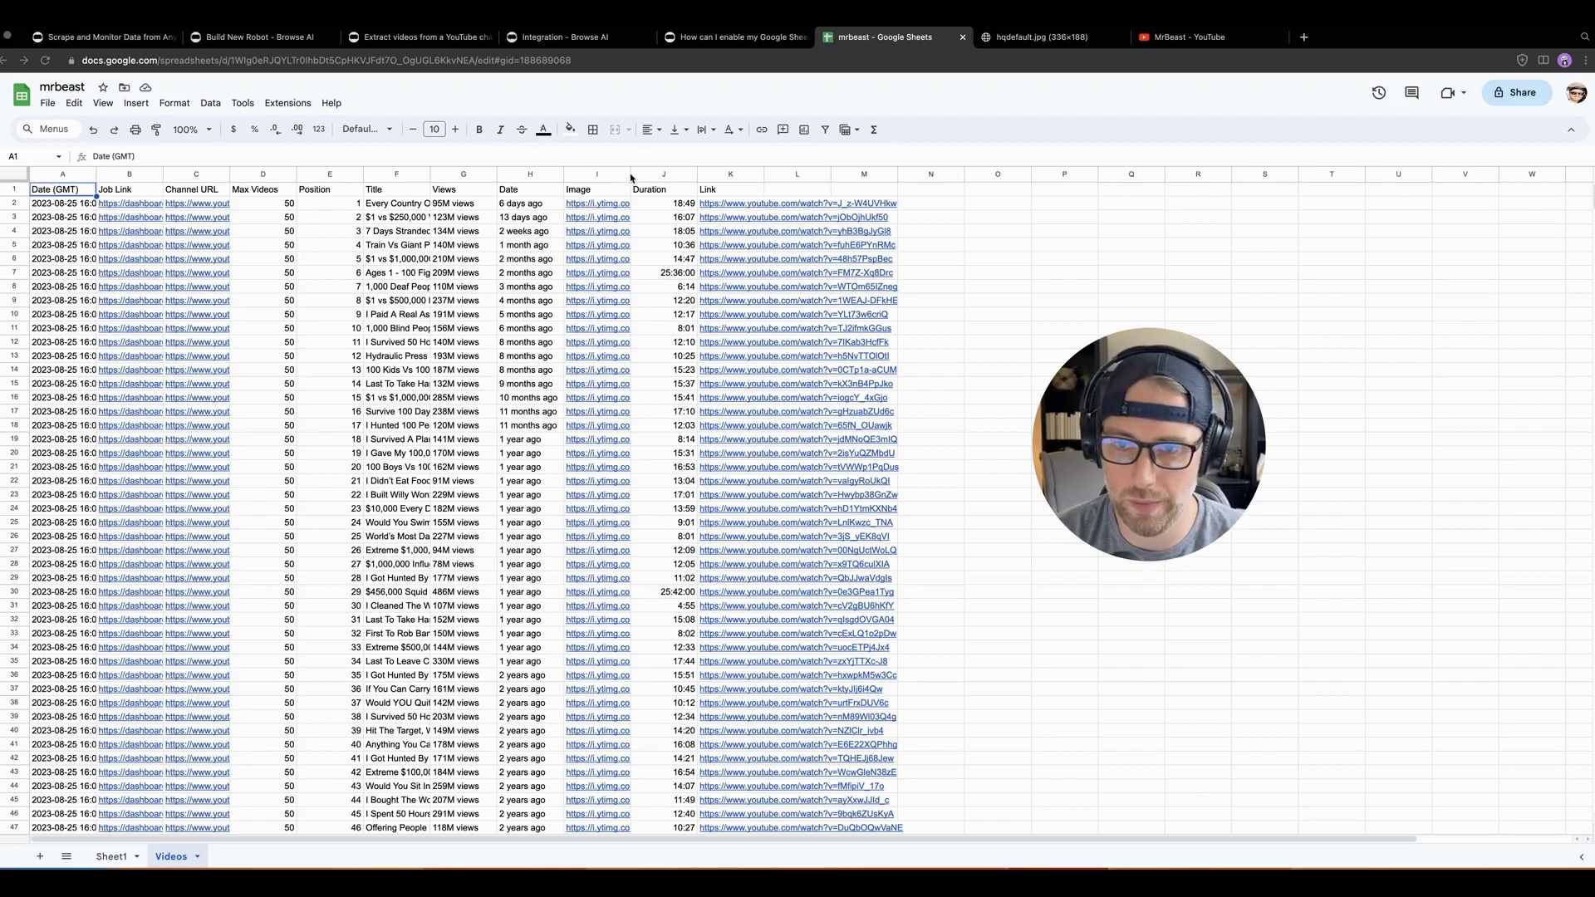
# - Widen column I for full image URLs and column F for full video titles
pyautogui.moveTo(632, 172); pyautogui.dragTo(778, 173)
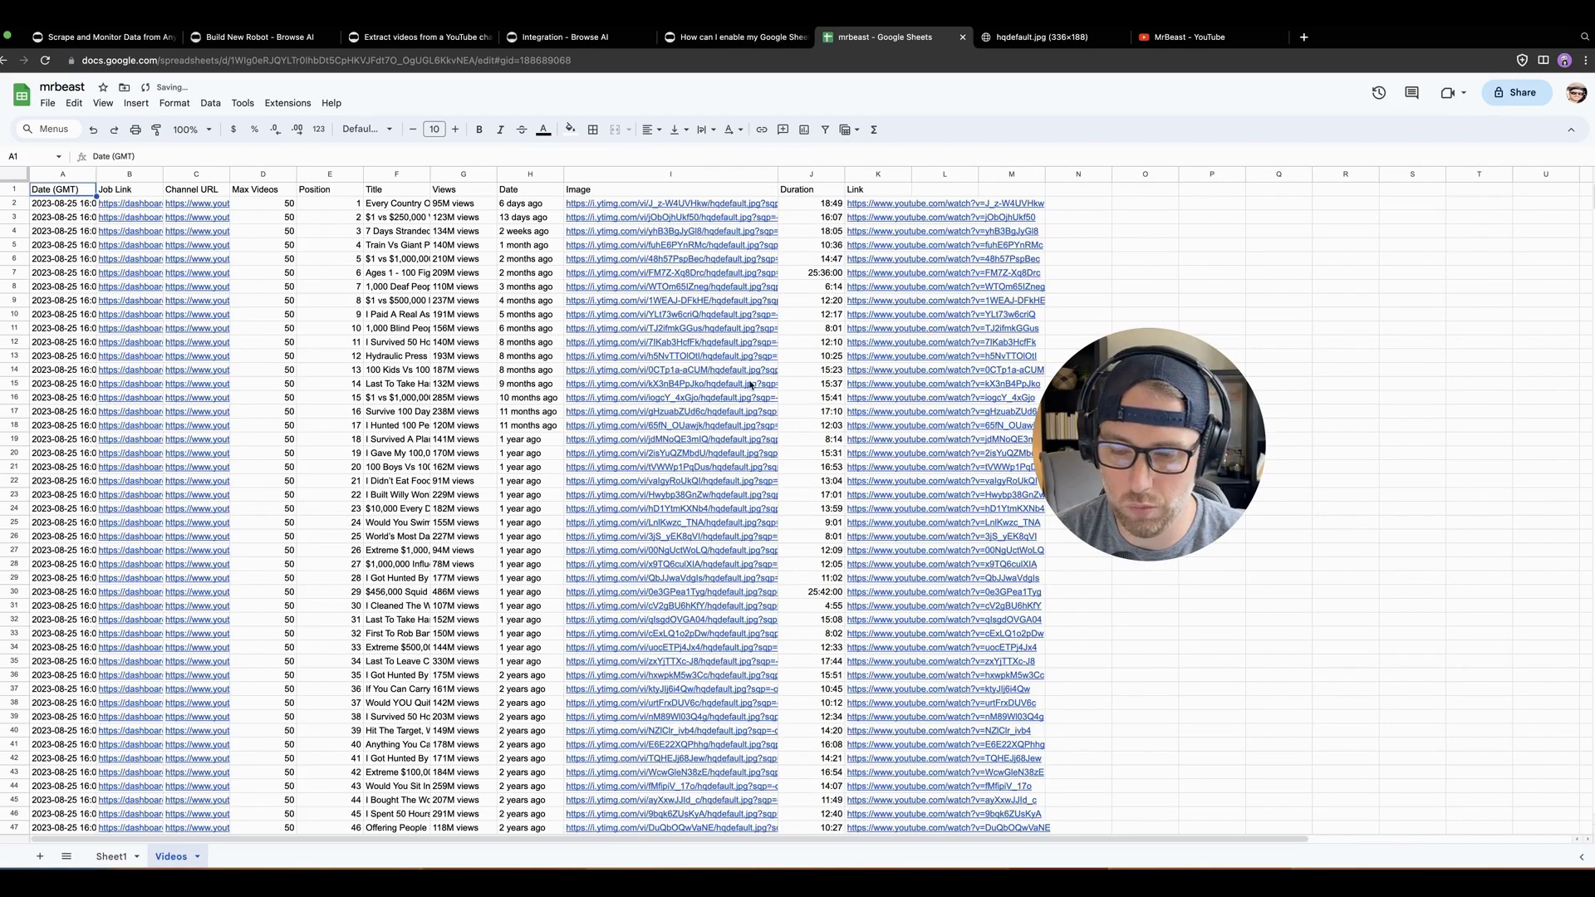
pyautogui.moveTo(750, 386)
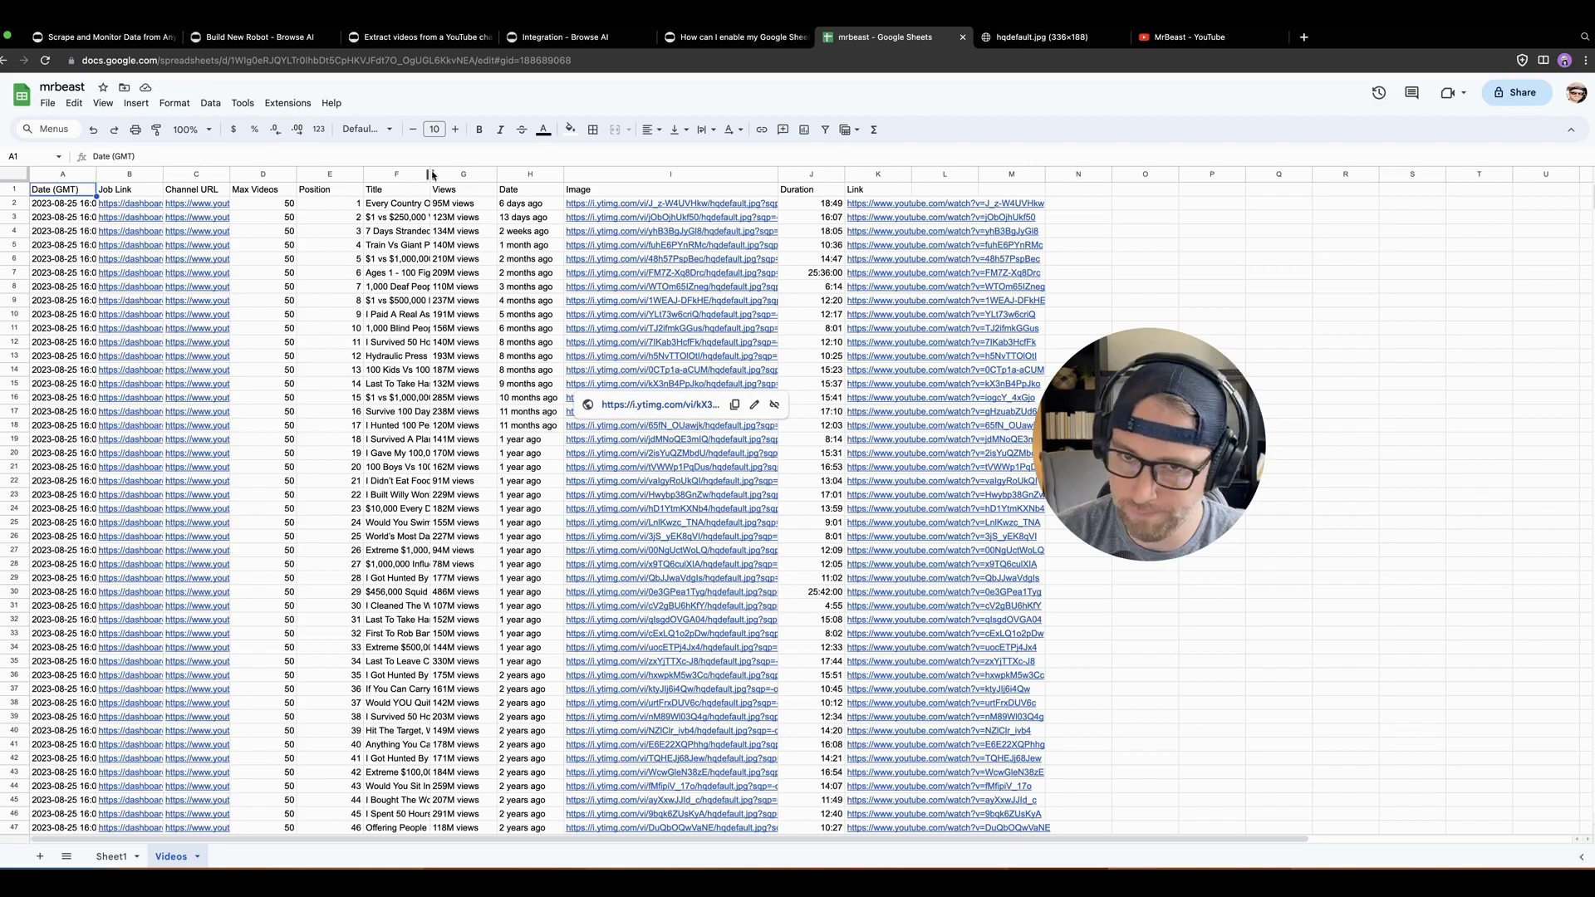
pyautogui.moveTo(430, 173); pyautogui.dragTo(628, 173)
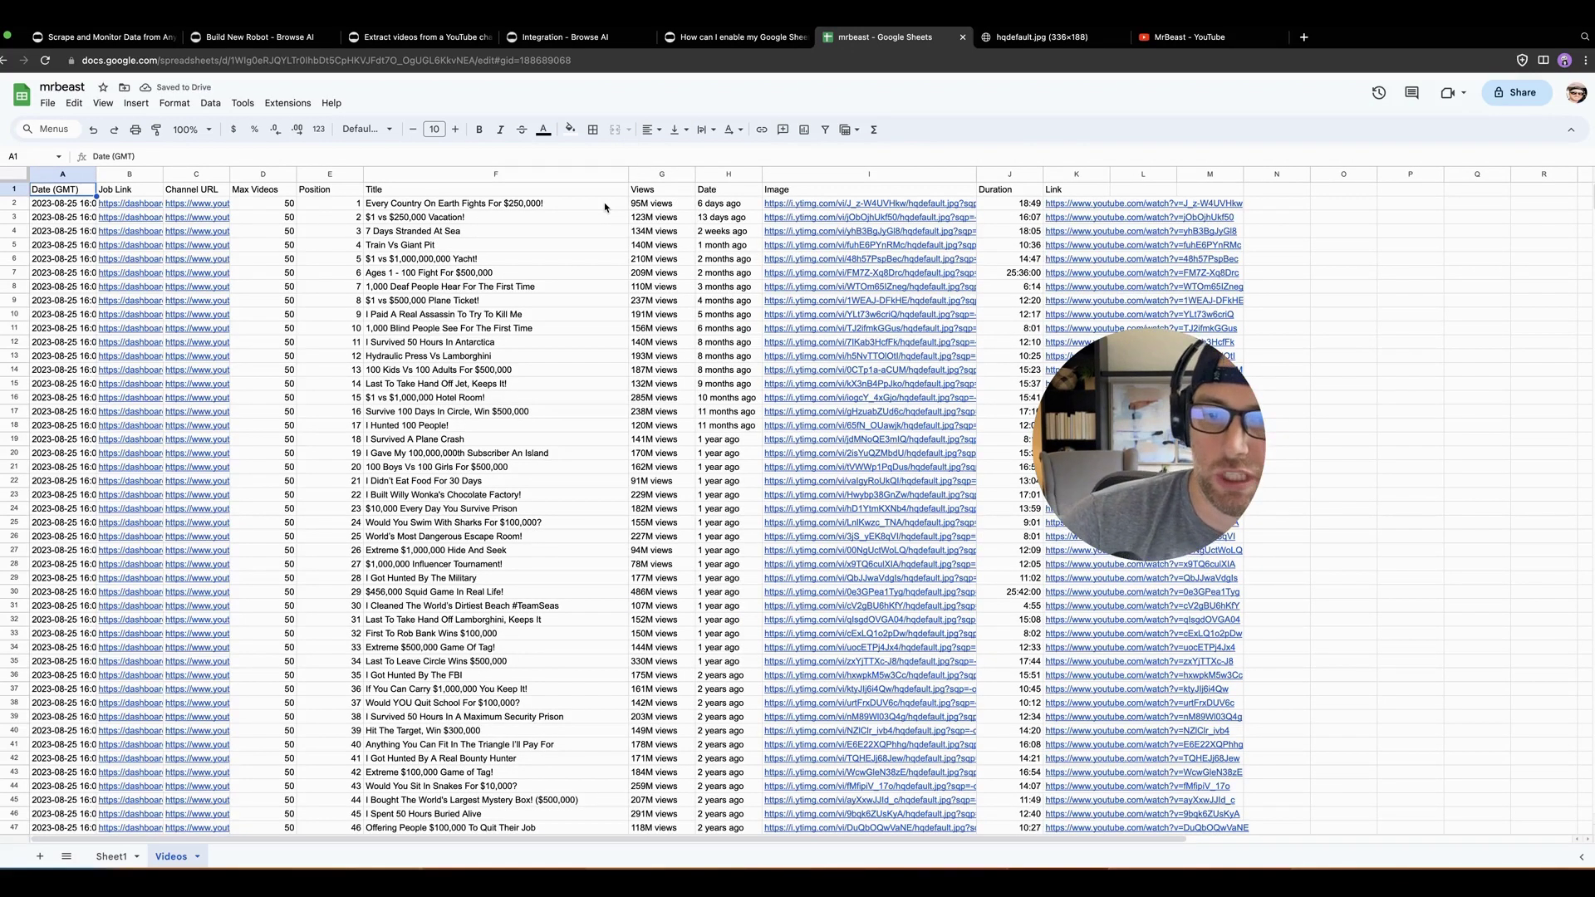
pyautogui.scroll(-8, 612, 321)
pyautogui.scroll(8, 615, 319)
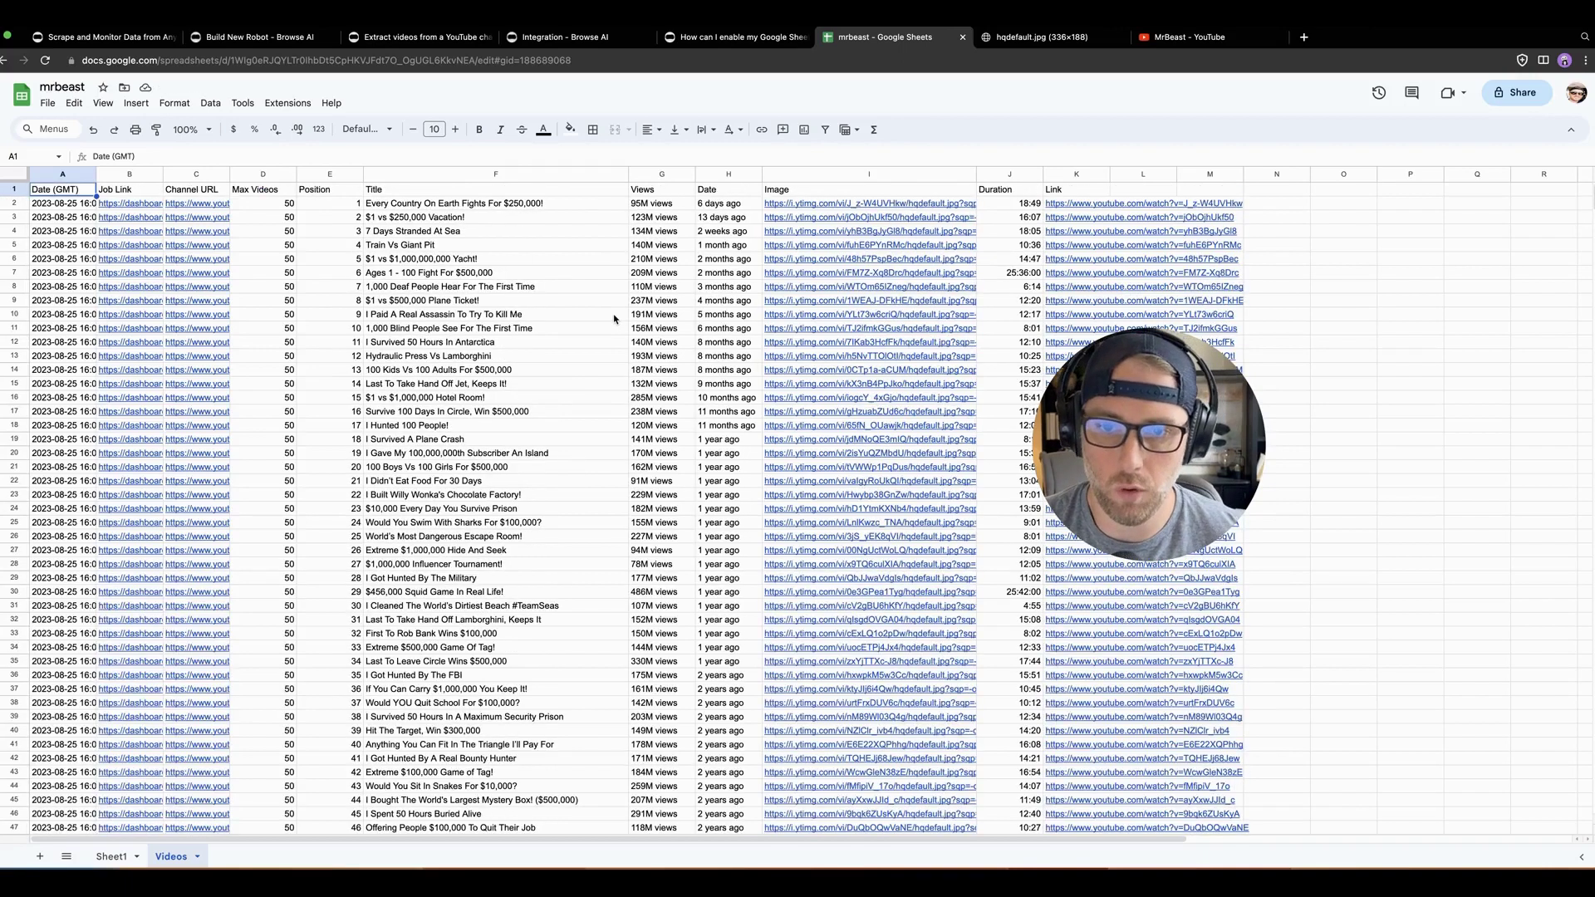